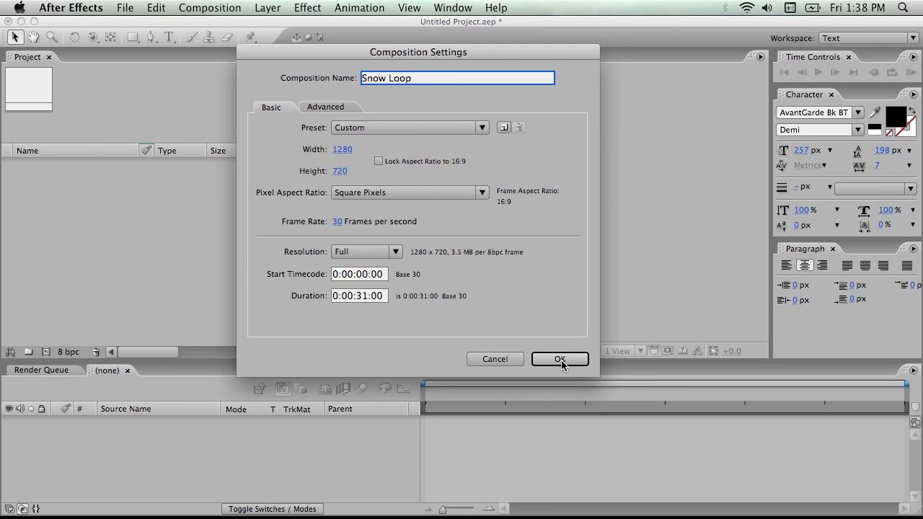
# Create the 1280 x 720, 30 fps composition Snow Loop lasting 0:00:31:00 and add a black solid named System
pyautogui.click(561, 360)
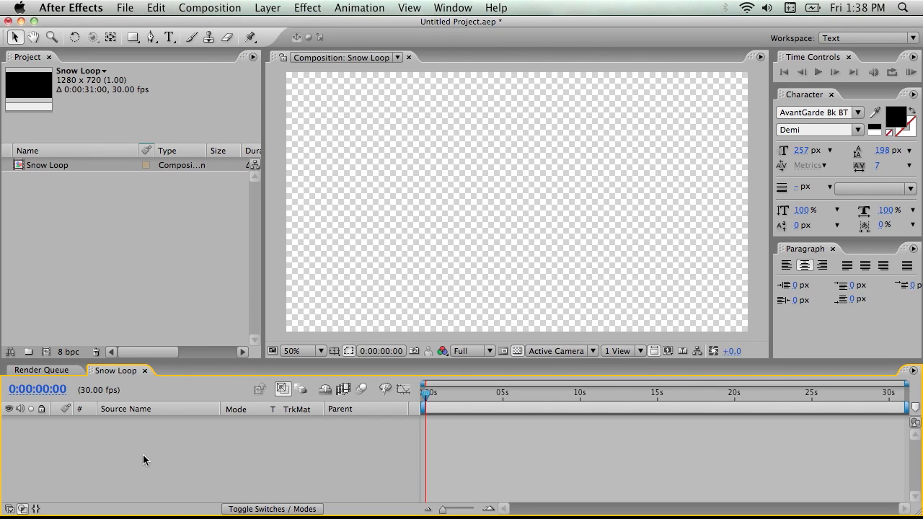
pyautogui.rightClick(137, 428)
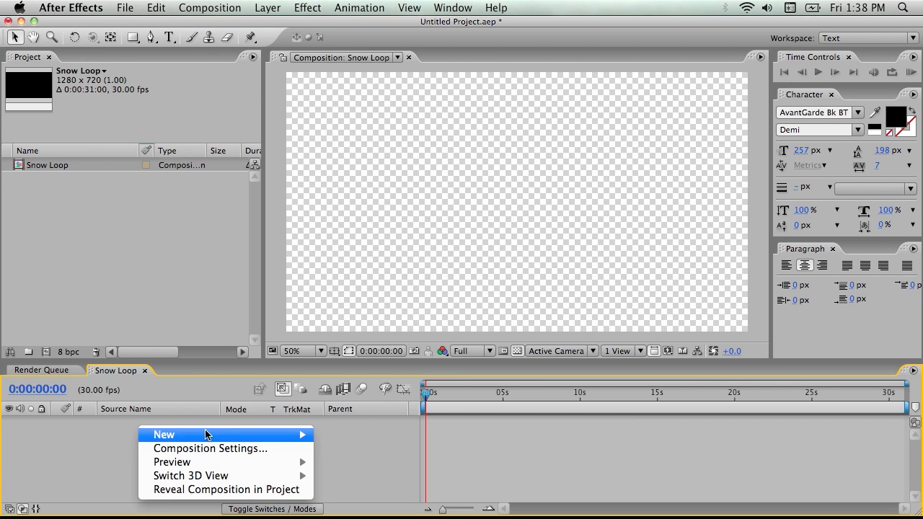
pyautogui.moveTo(268, 434)
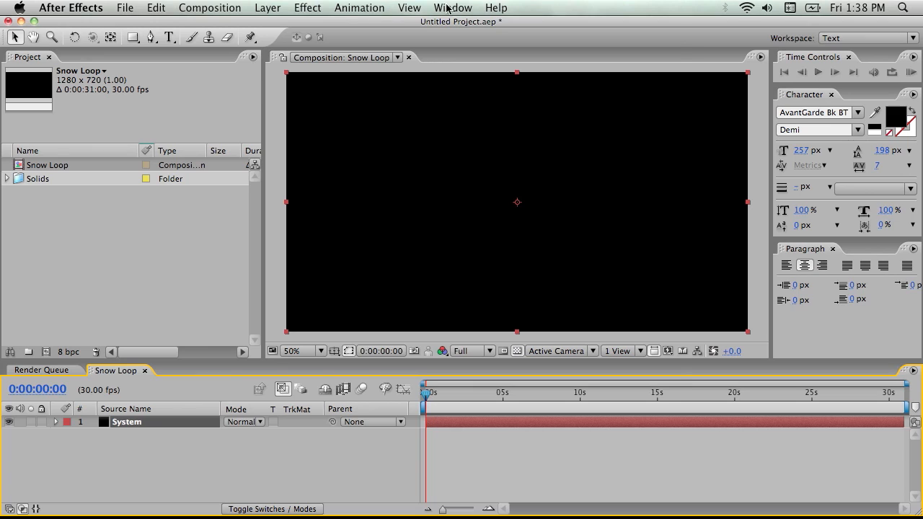
# Show the effect controls of the System layer and apply the CC Particle World effect to it
pyautogui.click(448, 8)
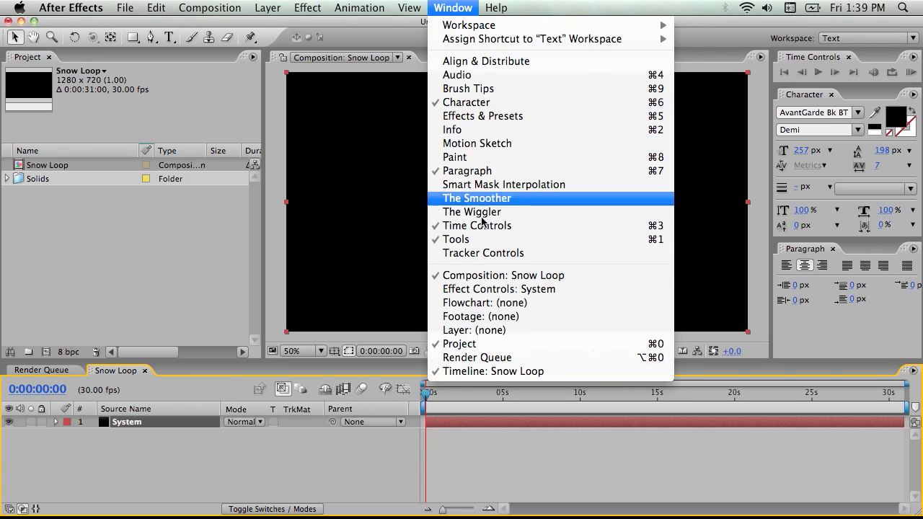
pyautogui.click(490, 288)
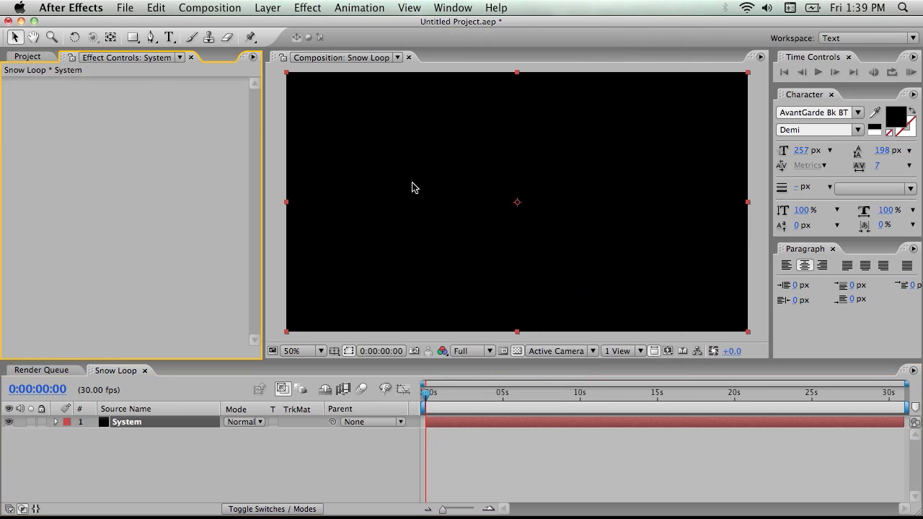
pyautogui.rightClick(86, 107)
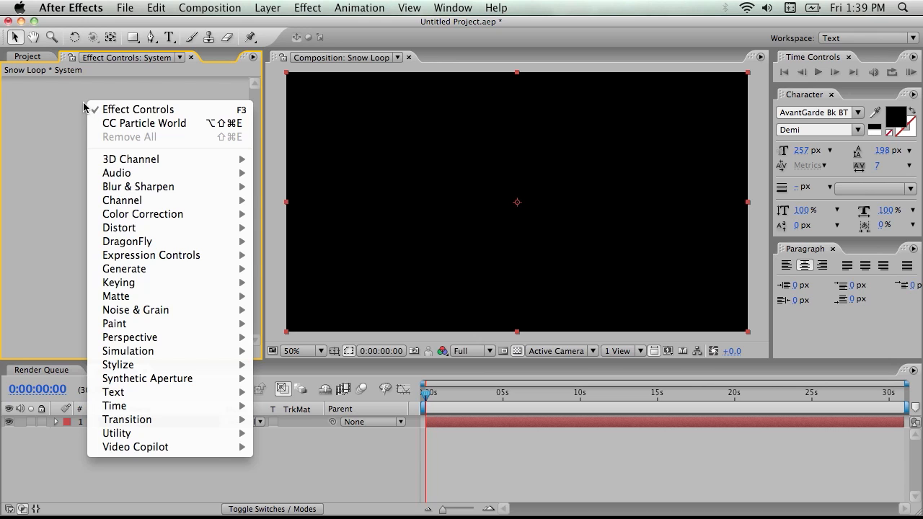
pyautogui.moveTo(160, 342)
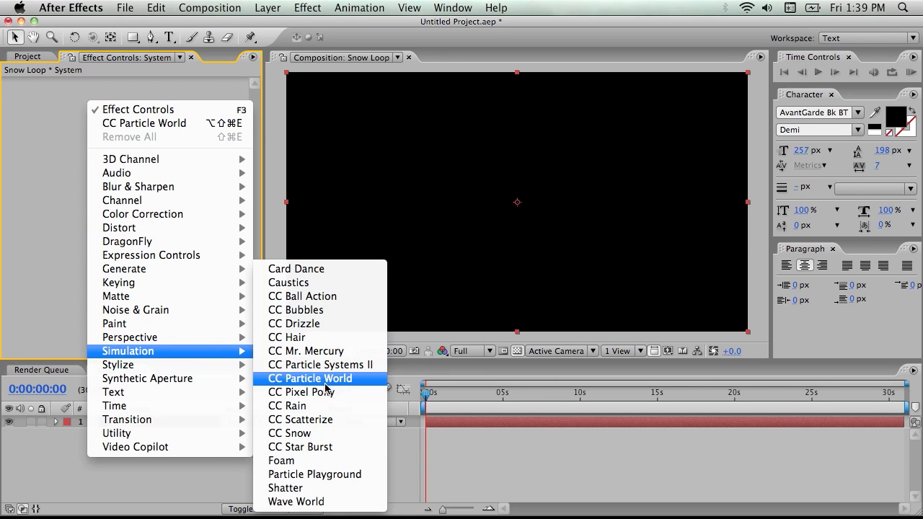
pyautogui.click(325, 382)
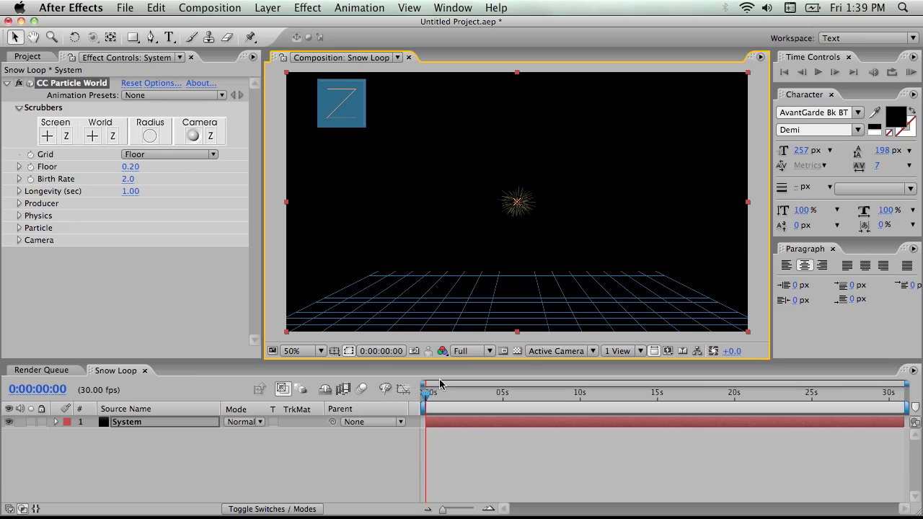
# Go to 0:00:03:02 and set the particle producer's Radius X to 0.7 and Radius Z to 1.3
pyautogui.moveTo(422, 402); pyautogui.dragTo(475, 399)
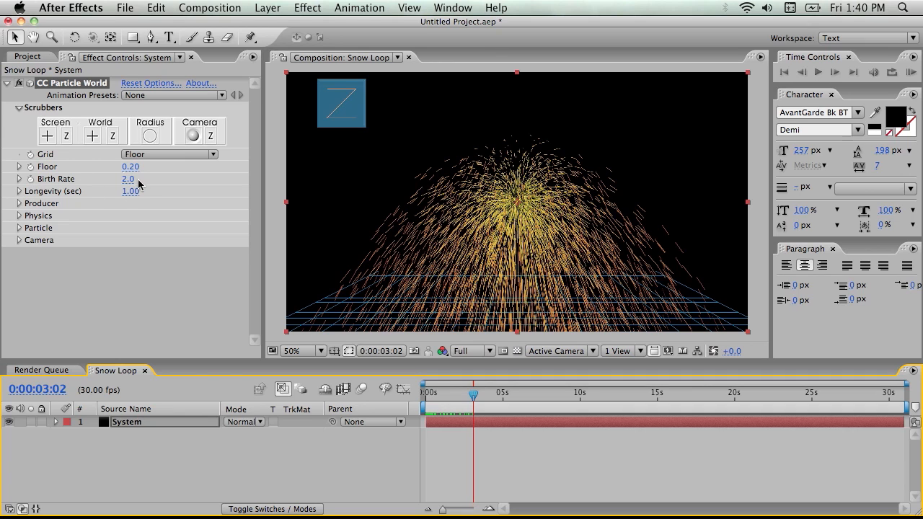
pyautogui.click(20, 192)
pyautogui.click(20, 192)
pyautogui.click(20, 204)
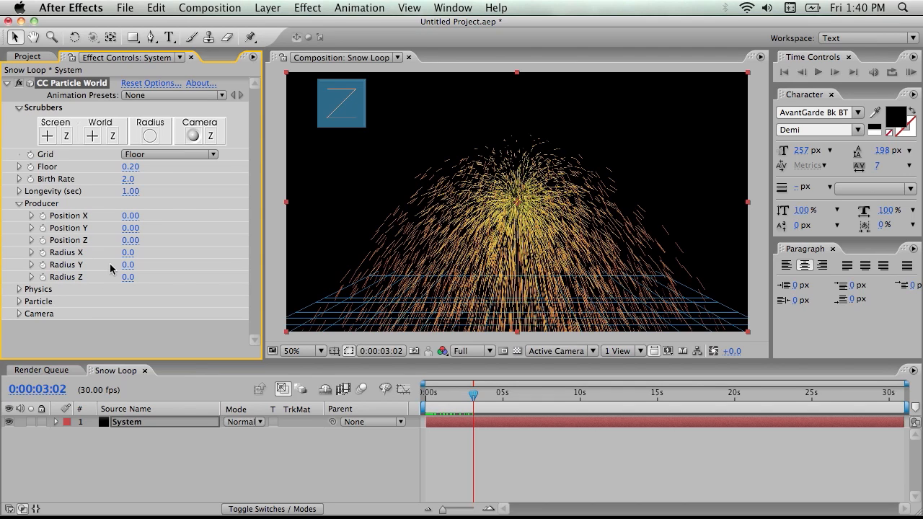
pyautogui.moveTo(129, 268); pyautogui.dragTo(179, 252)
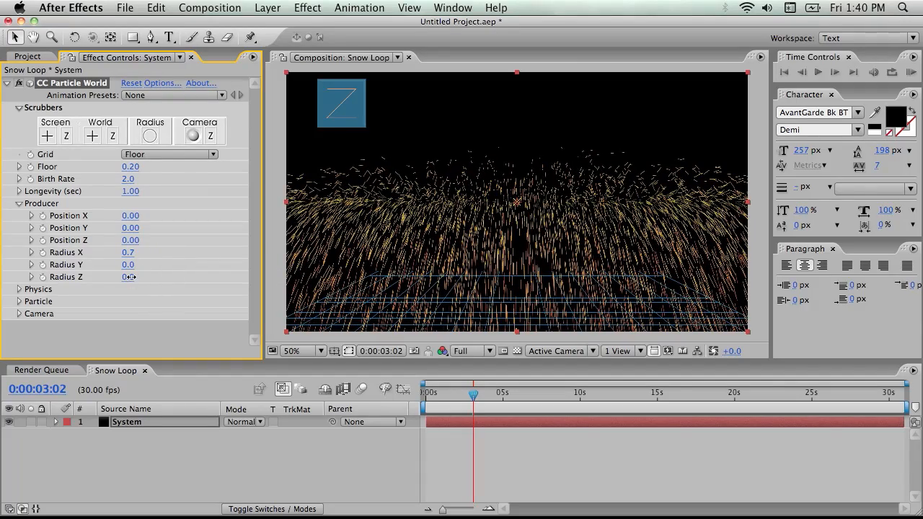
pyautogui.moveTo(132, 277); pyautogui.dragTo(219, 269)
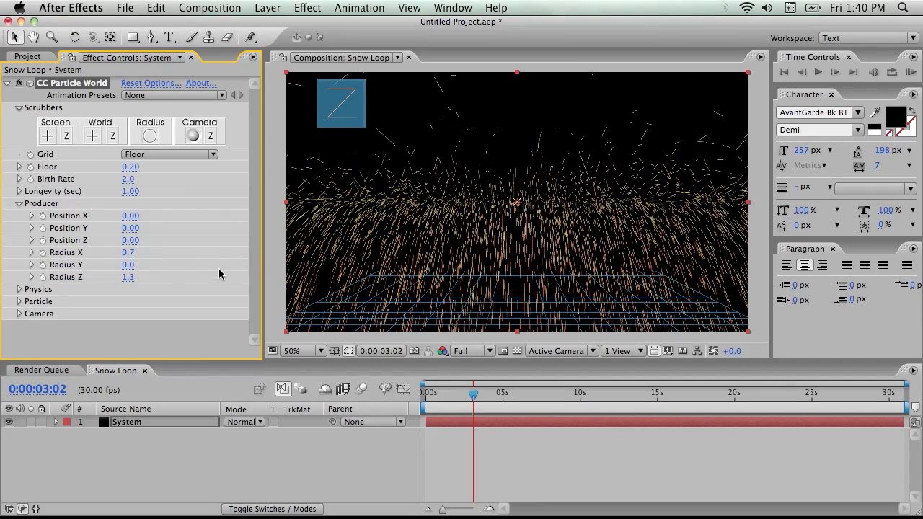
# Set the producer's Position Z to 0.27 and Position Y to -0.36, and set the effect's grid to Off
pyautogui.moveTo(130, 241); pyautogui.dragTo(157, 239)
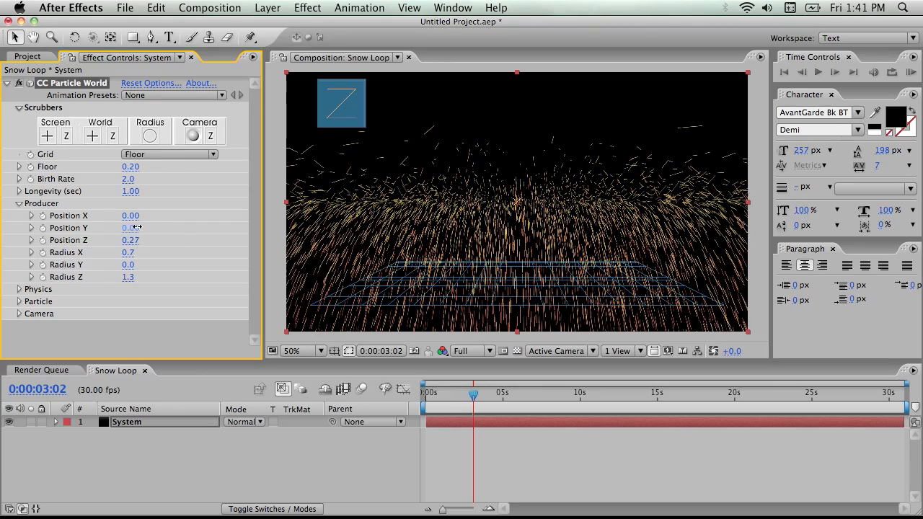
pyautogui.moveTo(137, 228); pyautogui.dragTo(109, 229)
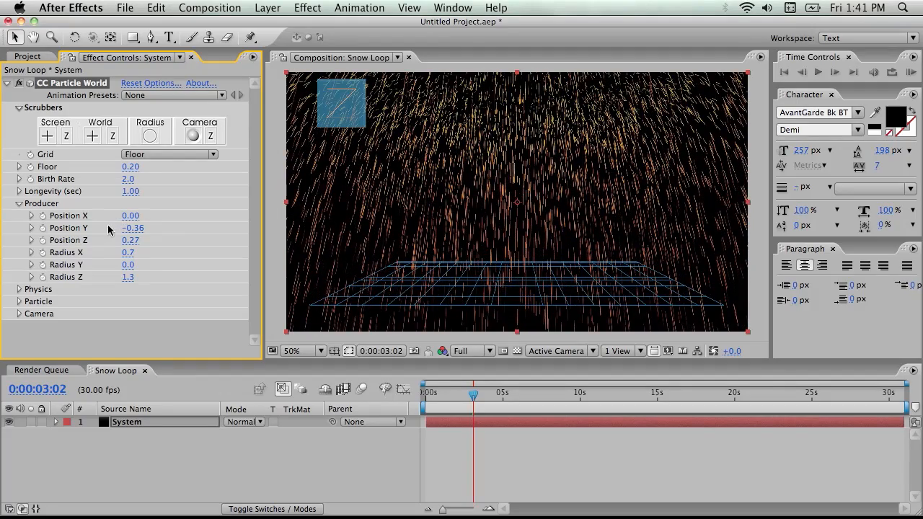
pyautogui.moveTo(469, 394); pyautogui.dragTo(623, 394)
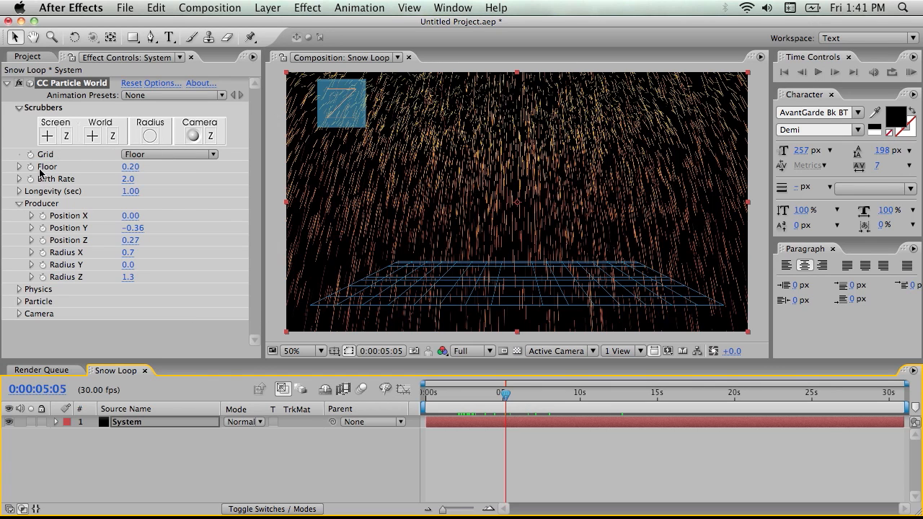
pyautogui.click(159, 155)
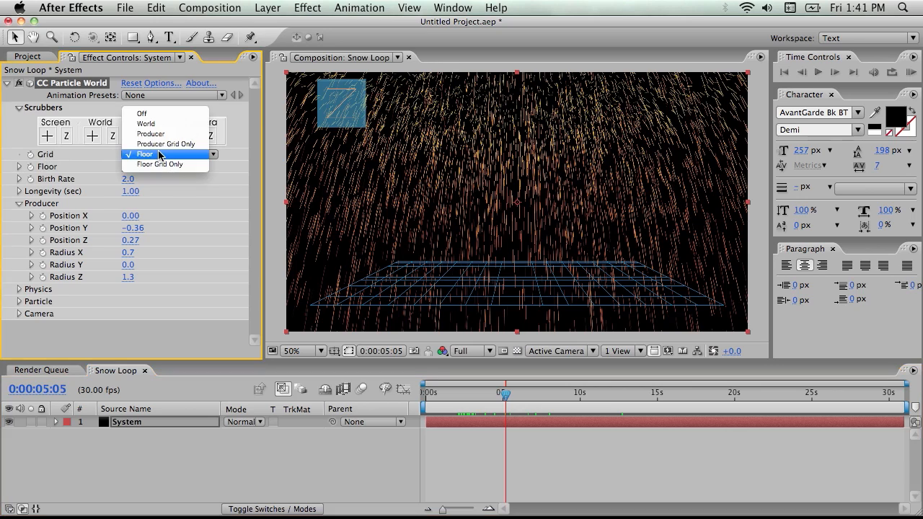
pyautogui.click(159, 114)
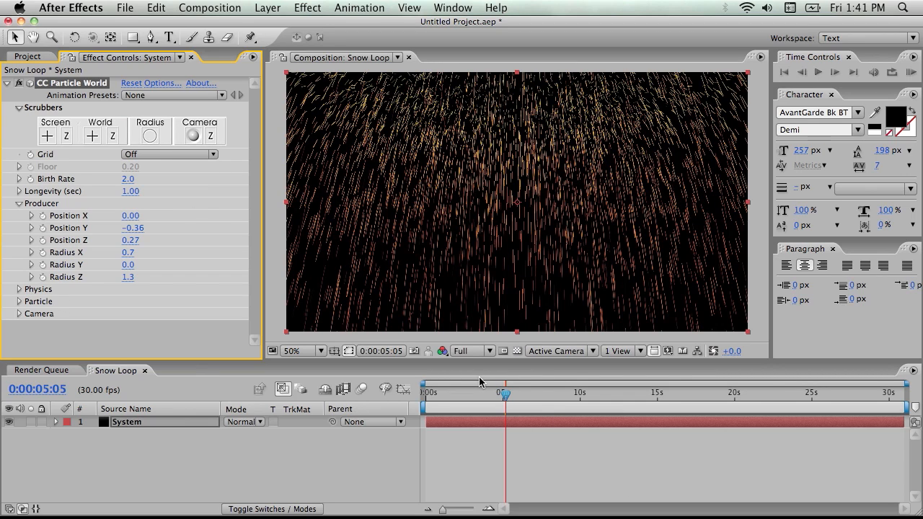
# Set the work area from 0:00:05:05 to 0:00:09:17 and run a RAM preview of it
pyautogui.press('b')
pyautogui.click(577, 402)
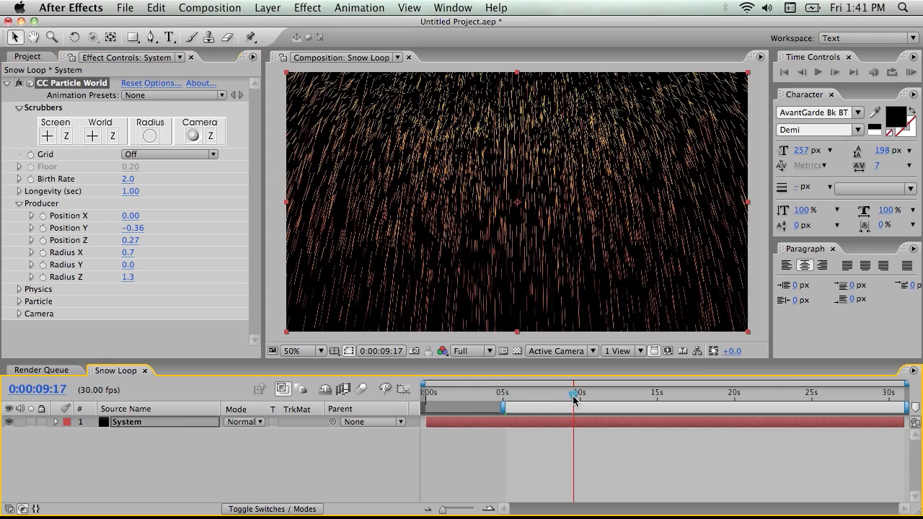
pyautogui.press('n')
pyautogui.moveTo(577, 397); pyautogui.dragTo(524, 397)
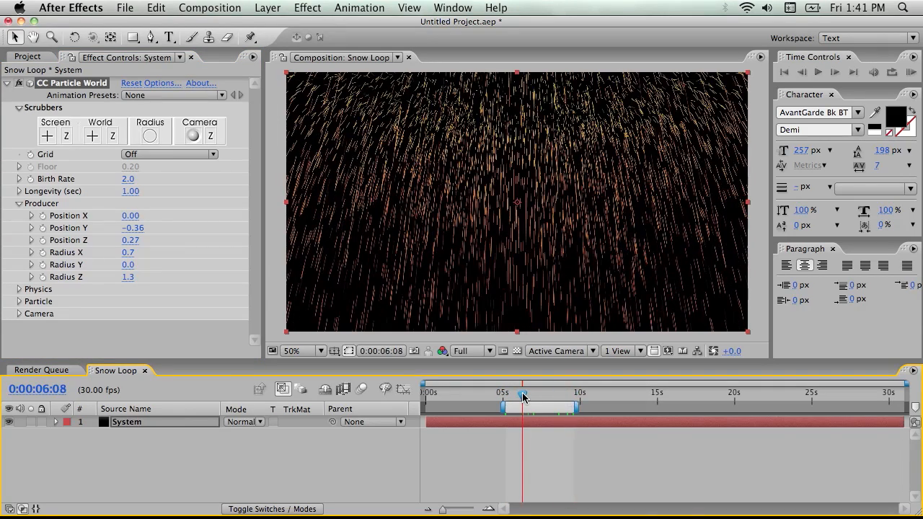
pyautogui.press('KP_0')
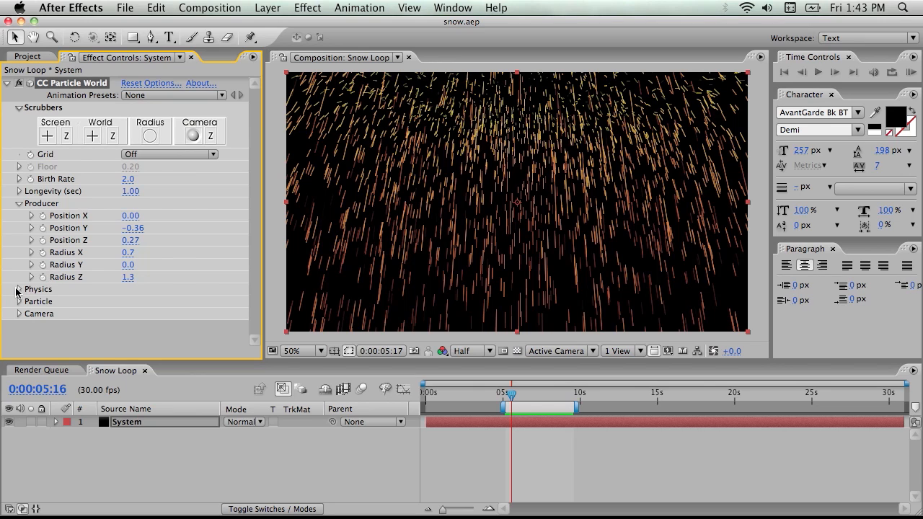
# Try the Direction Axis, Cone Axis and Viscouse animation types in the particle physics settings
pyautogui.click(18, 290)
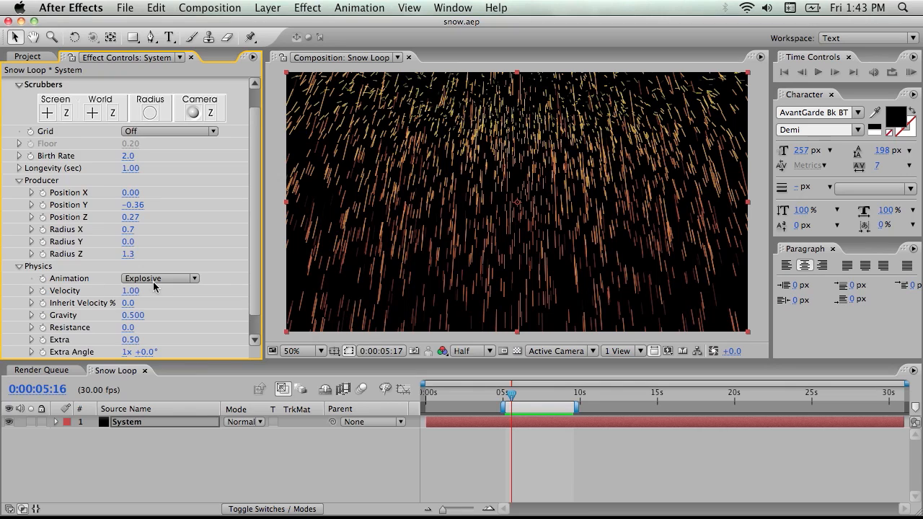
pyautogui.scroll(-2, 172, 268)
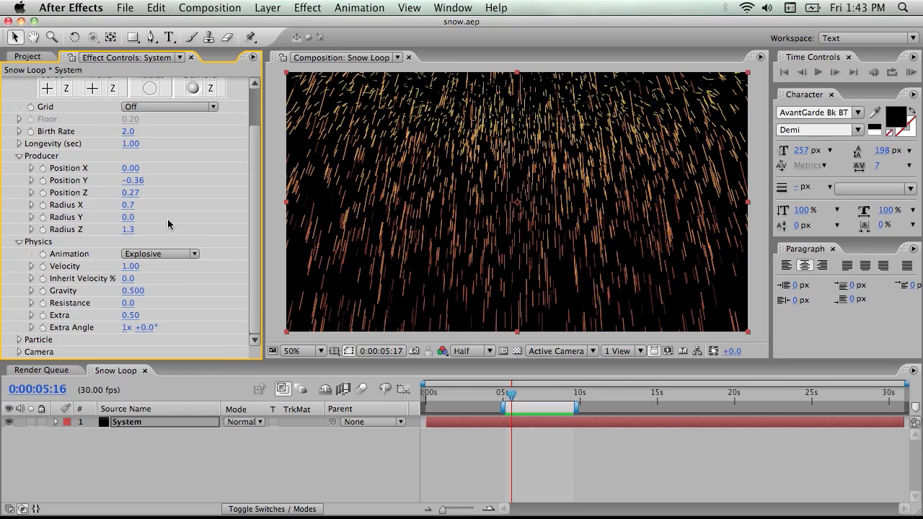
pyautogui.click(166, 256)
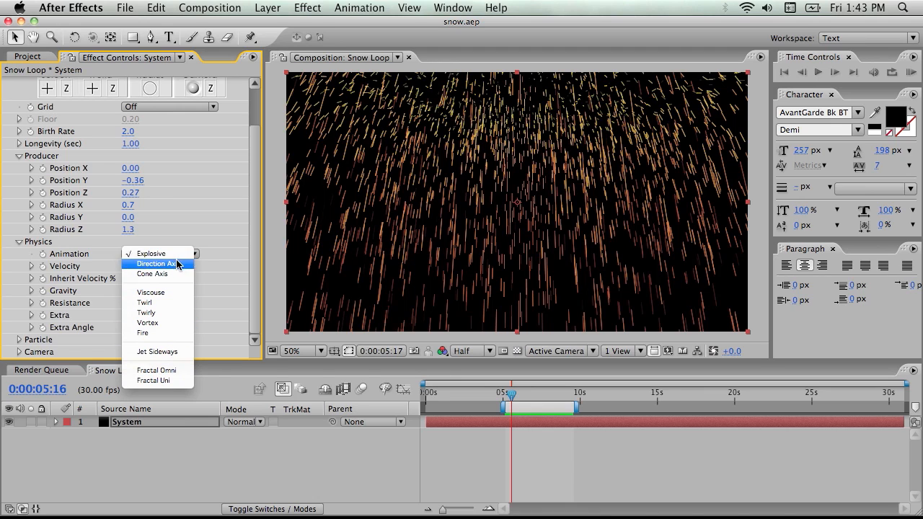
pyautogui.click(177, 265)
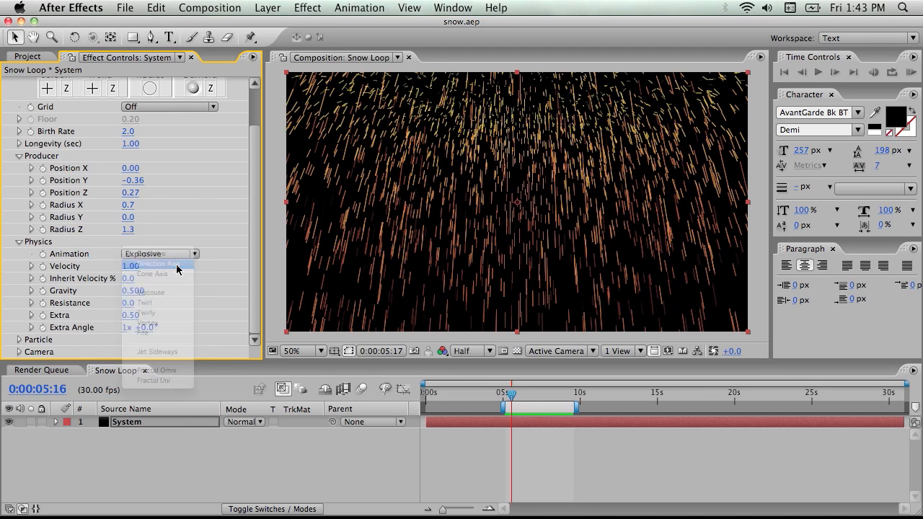
pyautogui.click(180, 256)
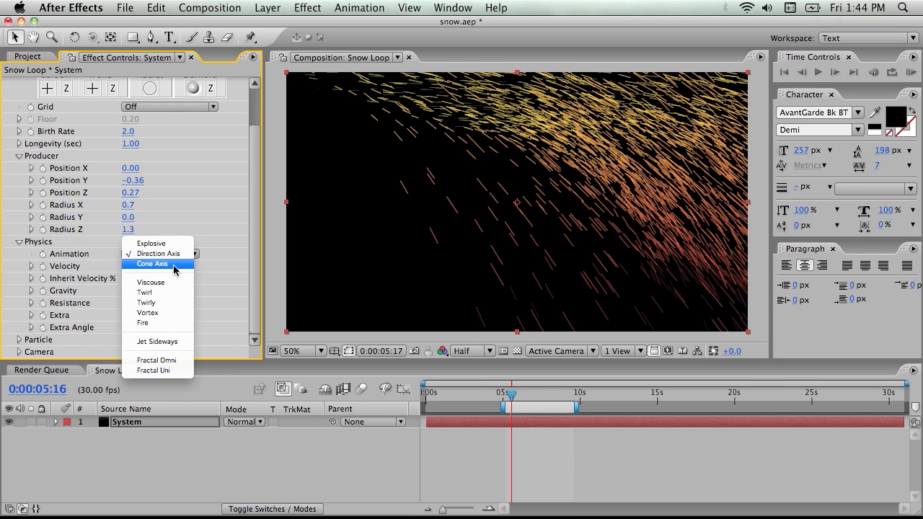
pyautogui.click(174, 265)
pyautogui.click(177, 256)
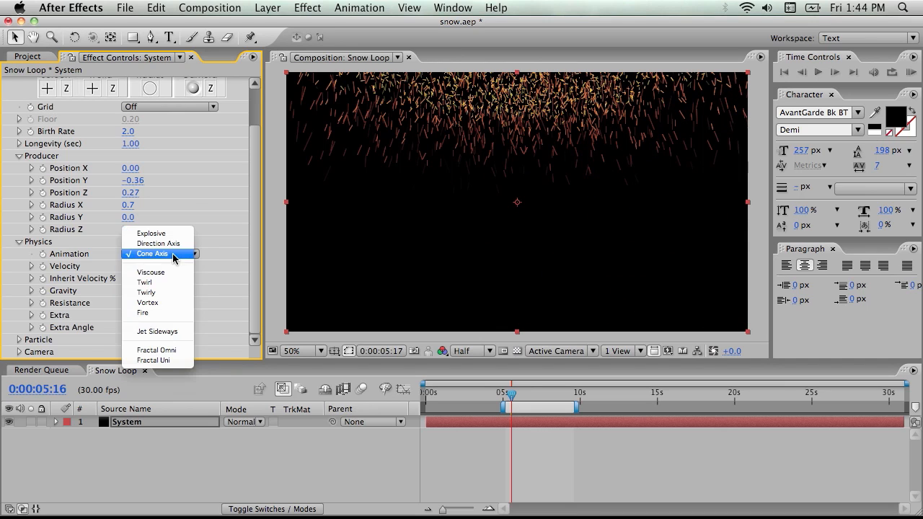
pyautogui.click(172, 274)
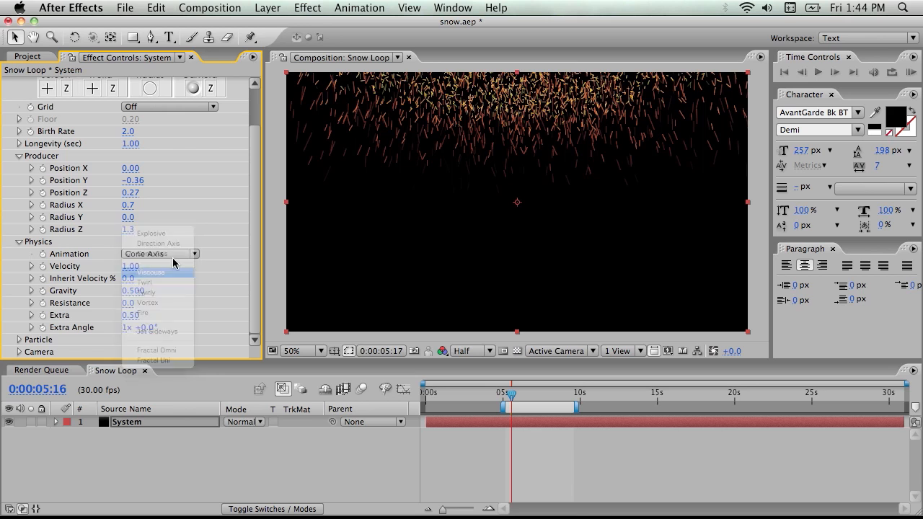
# Try the Twirl, Twirly, Vortex and Fire animation types for the particle physics
pyautogui.click(172, 254)
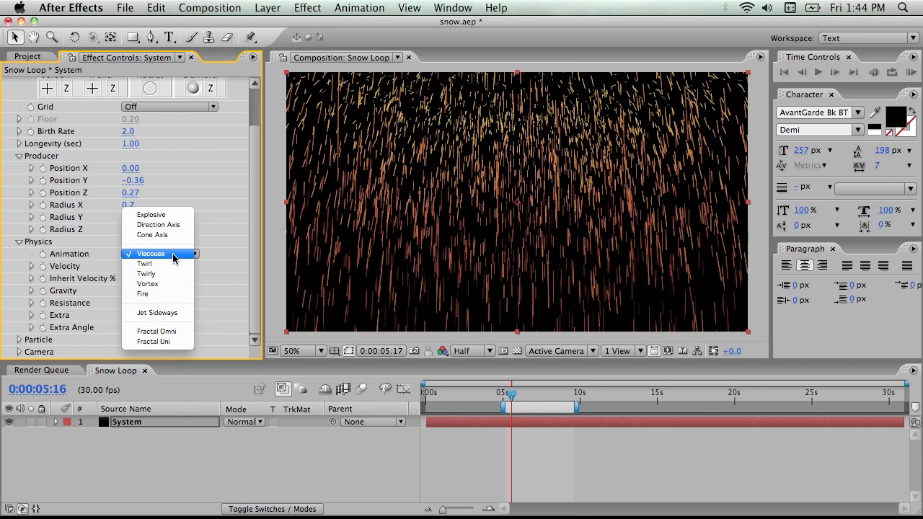
pyautogui.click(172, 265)
pyautogui.click(173, 254)
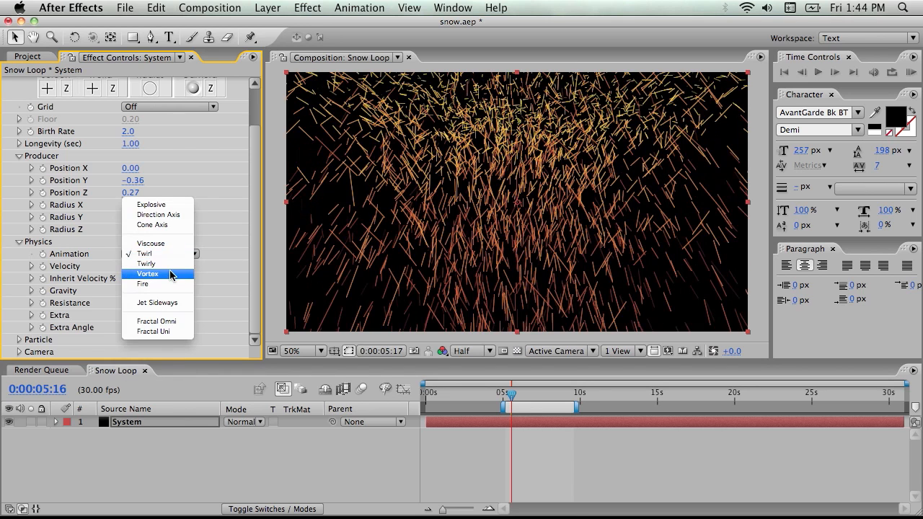
pyautogui.click(173, 263)
pyautogui.click(170, 255)
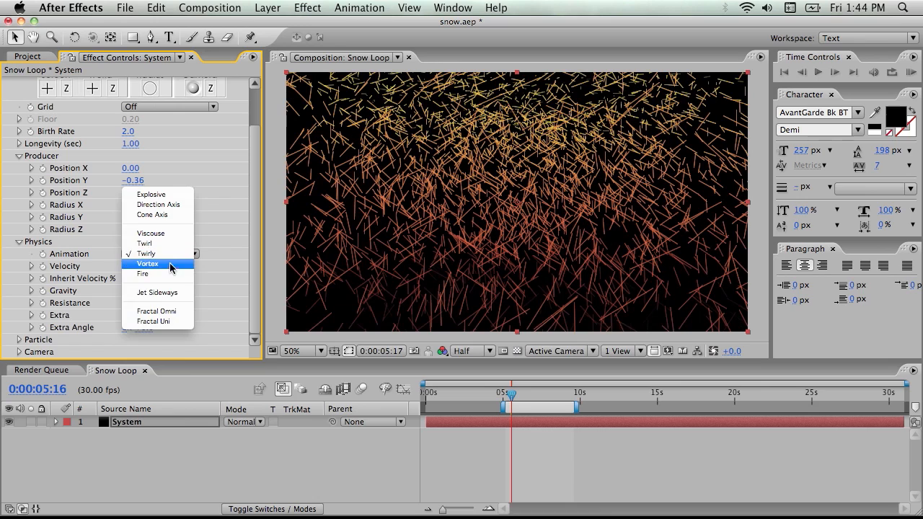
pyautogui.click(172, 263)
pyautogui.click(173, 259)
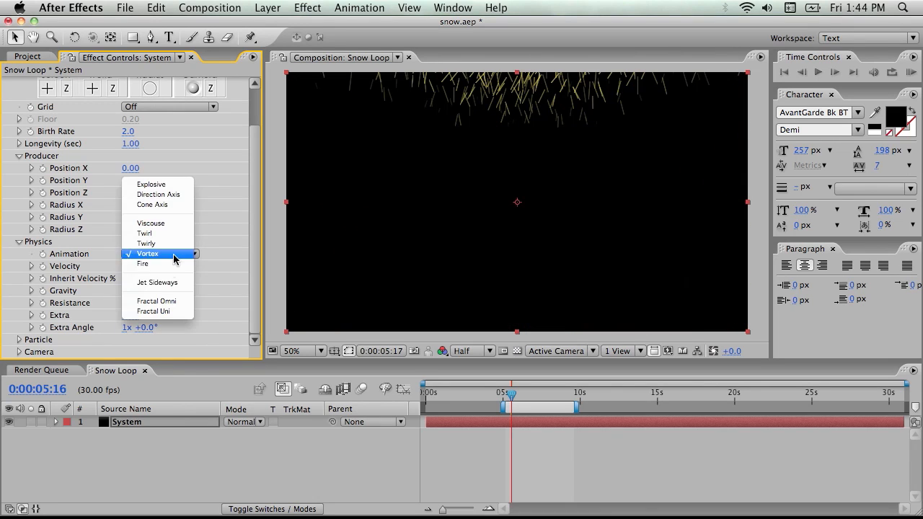
pyautogui.click(173, 264)
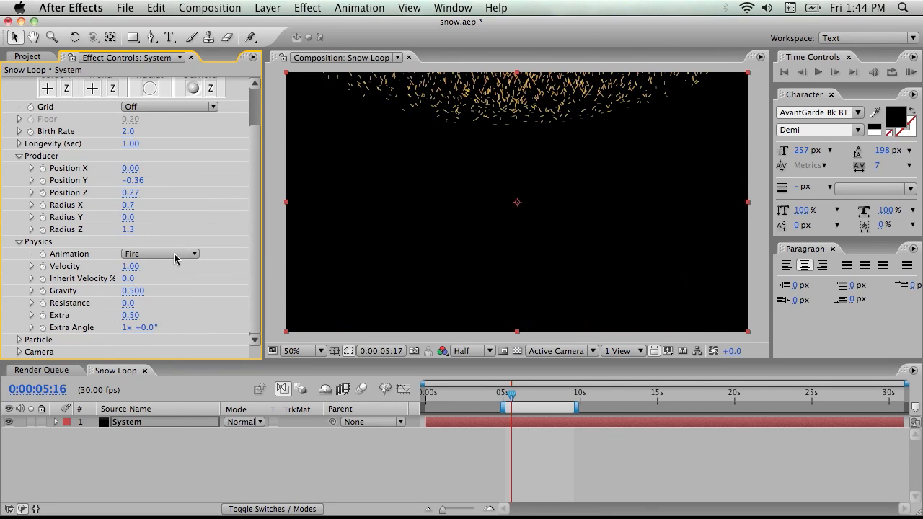
# Switch the particle physics animation through Jet Sideways and Fractal Omni to Fractal Uni
pyautogui.click(175, 257)
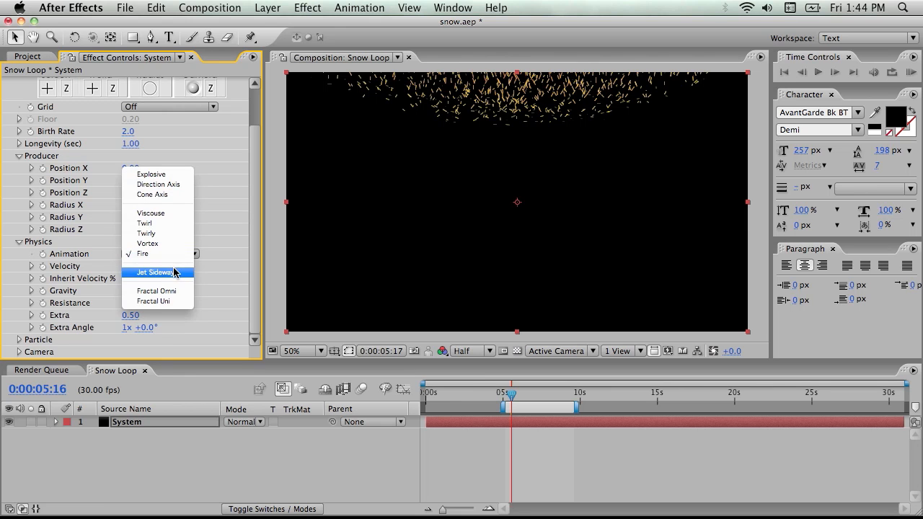
pyautogui.click(177, 267)
pyautogui.click(175, 255)
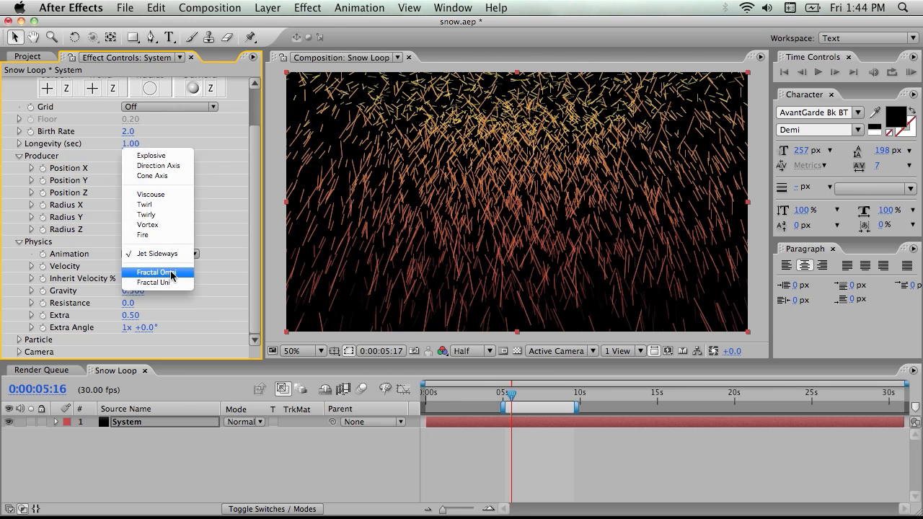
pyautogui.click(172, 269)
pyautogui.click(171, 254)
pyautogui.click(176, 264)
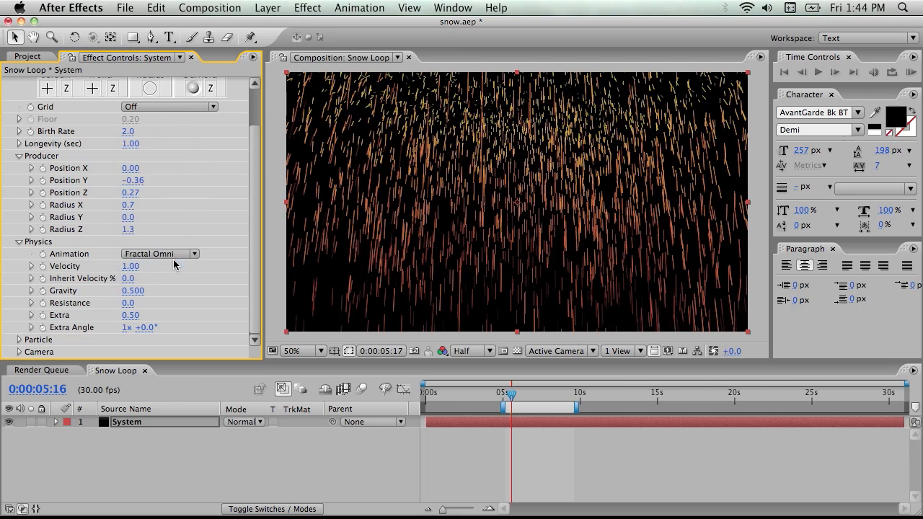
# Switch the physics animation to Twirly and test velocities of 0.15 and 0 before returning the velocity to 1.00
pyautogui.click(175, 257)
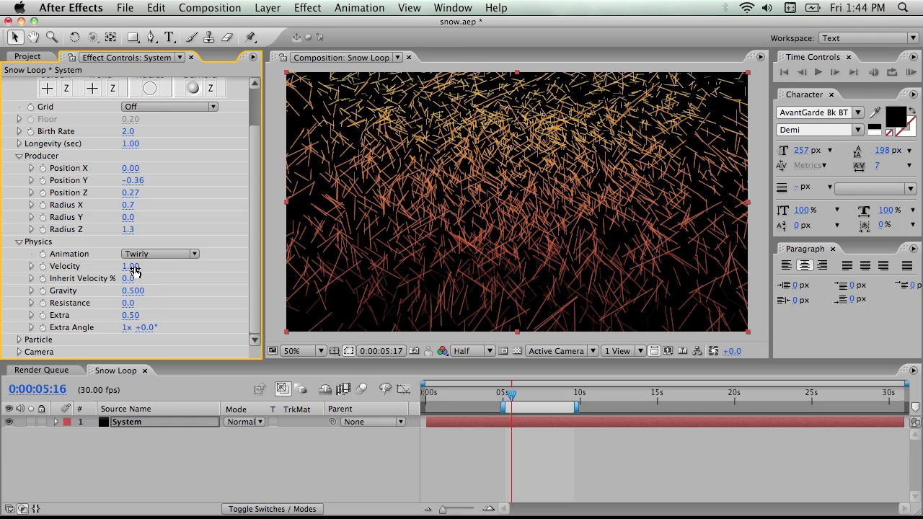
pyautogui.moveTo(132, 267); pyautogui.dragTo(78, 276)
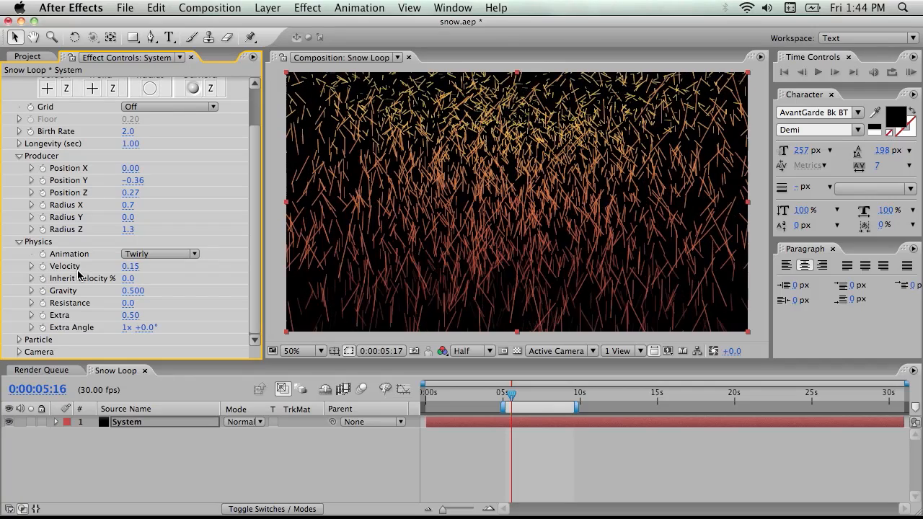
pyautogui.click(132, 266)
pyautogui.write('0')
pyautogui.press('Return')
pyautogui.moveTo(516, 392); pyautogui.dragTo(520, 394)
pyautogui.click(132, 266)
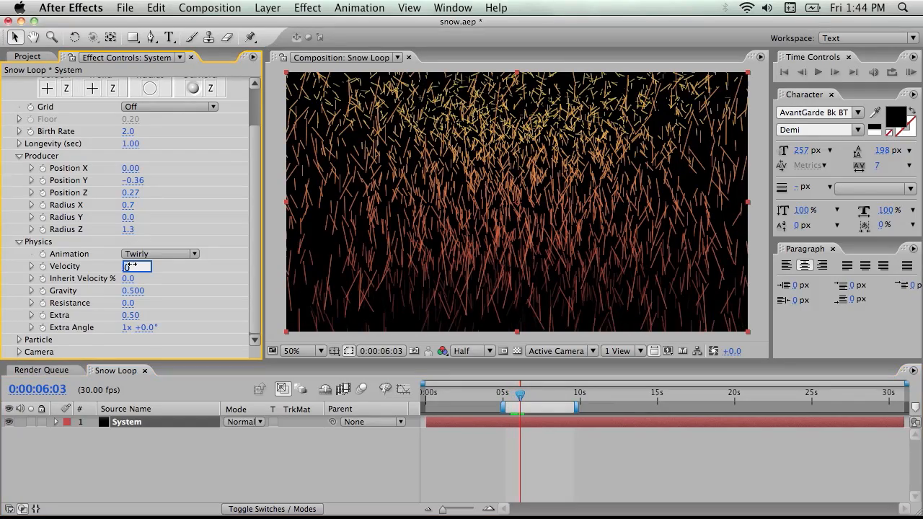
pyautogui.write('1')
pyautogui.press('Return')
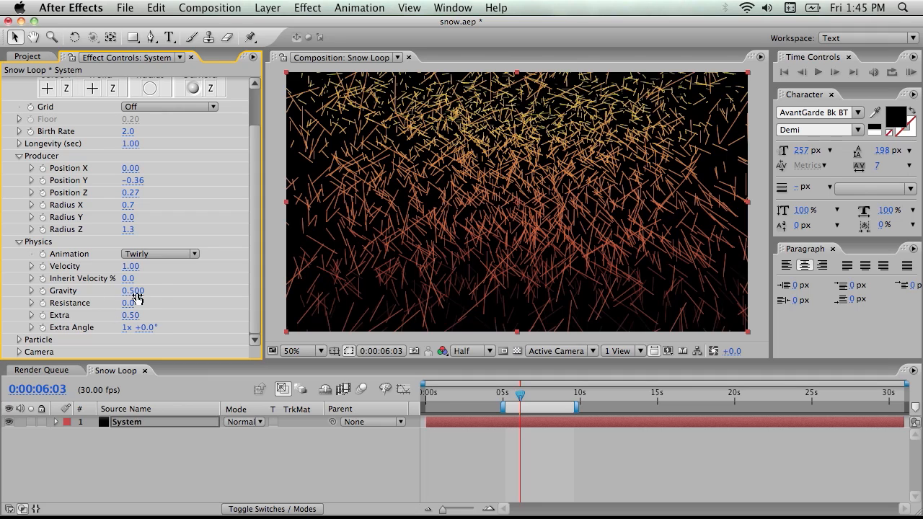
# Set the gravity to 0.040, the birth rate to 0.3 and the longevity to 5 seconds, and preview the particles
pyautogui.moveTo(132, 291); pyautogui.dragTo(105, 293)
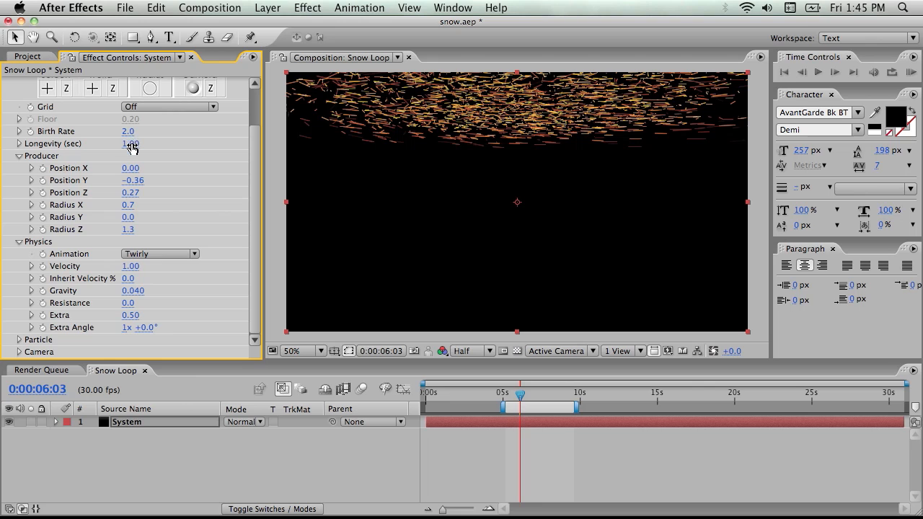
pyautogui.moveTo(127, 131); pyautogui.dragTo(121, 132)
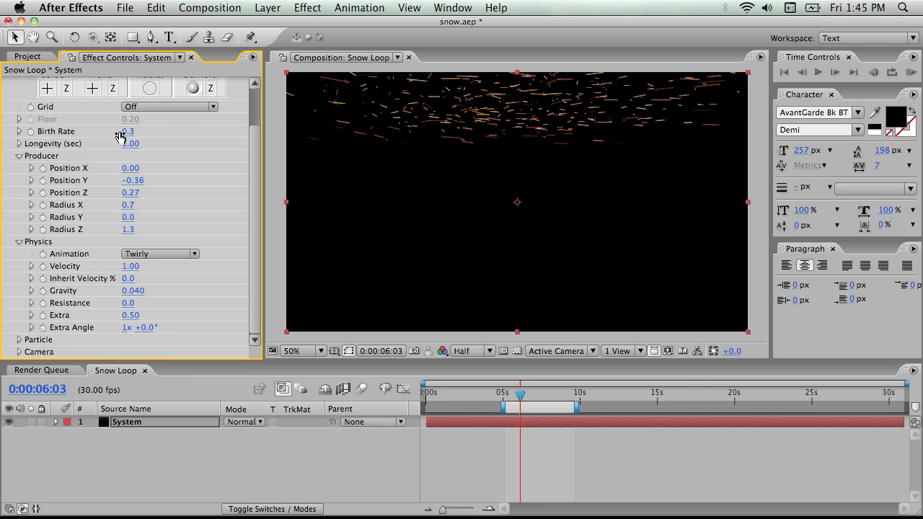
pyautogui.moveTo(136, 144); pyautogui.dragTo(372, 151)
pyautogui.click(126, 144)
pyautogui.write('5')
pyautogui.press('Return')
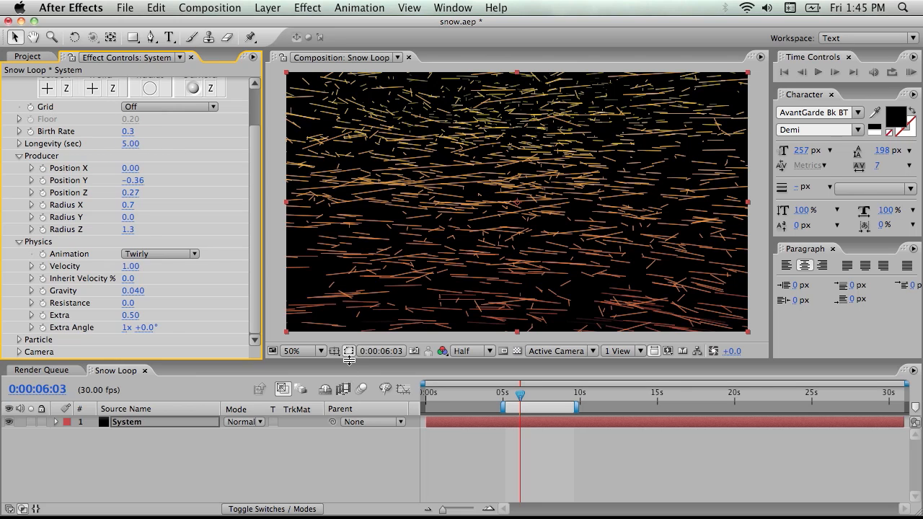
pyautogui.press('space')
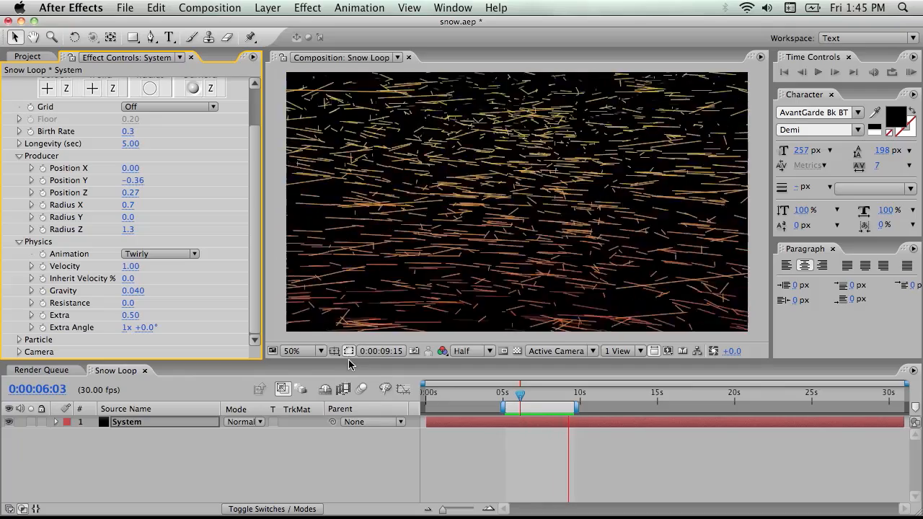
pyautogui.press('space')
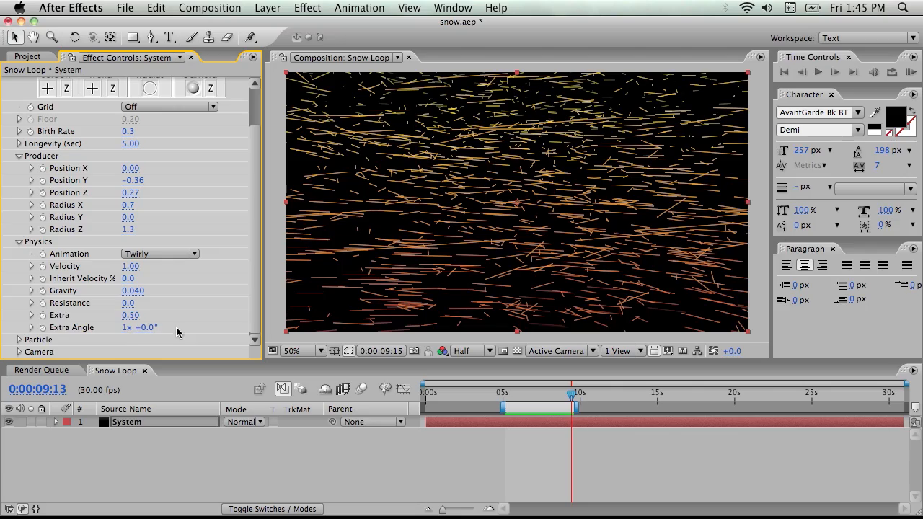
# Reduce the physics Extra Angle to 20° and preview the particle motion
pyautogui.moveTo(147, 328); pyautogui.dragTo(50, 332)
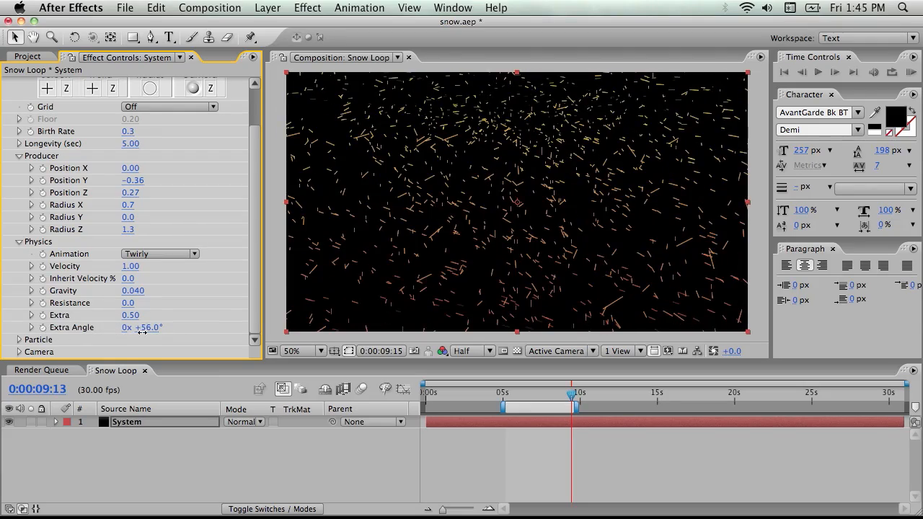
pyautogui.moveTo(147, 329); pyautogui.dragTo(127, 331)
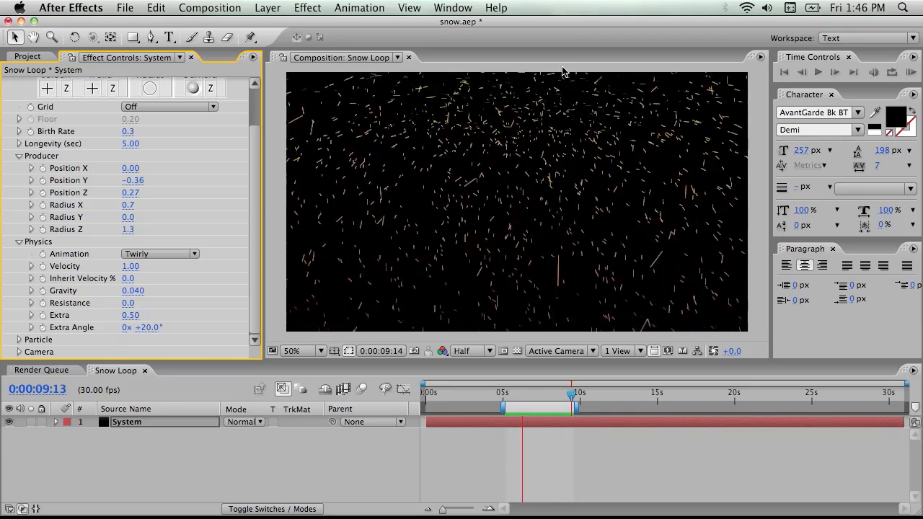
pyautogui.press('space')
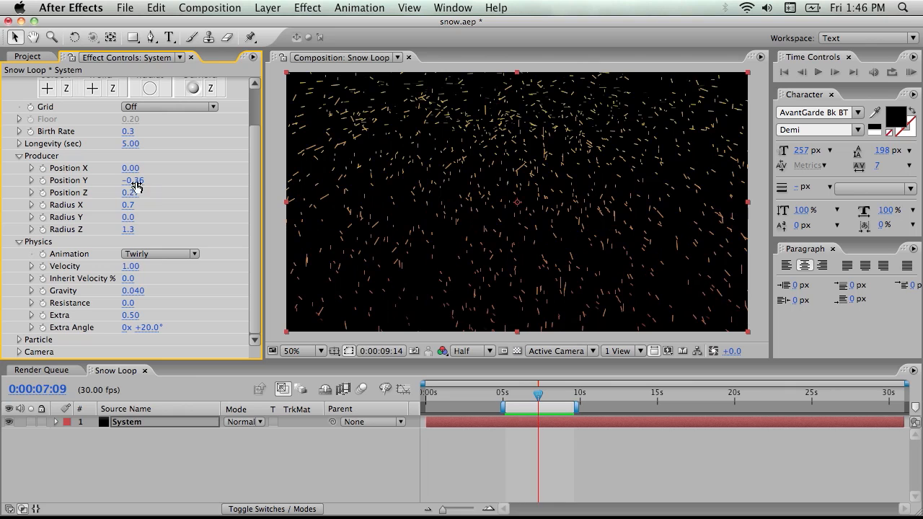
# Raise the particle producer to a Position Y of -0.55, preview the motion and fine-tune that position
pyautogui.click(136, 181)
pyautogui.click(187, 183)
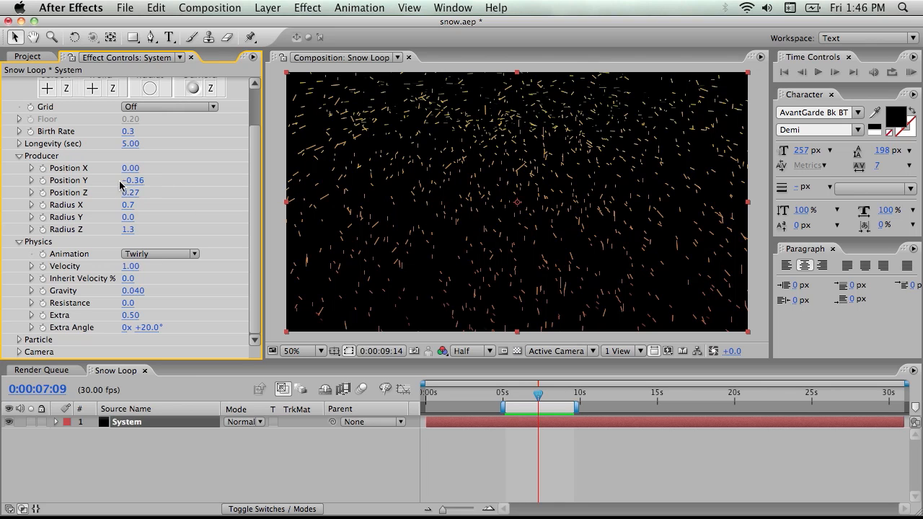
pyautogui.moveTo(131, 181); pyautogui.dragTo(148, 181)
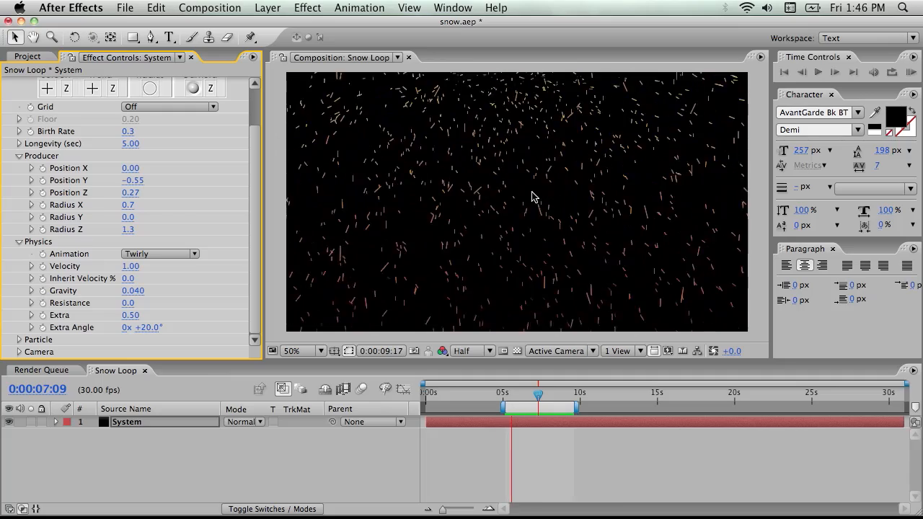
pyautogui.press('space')
pyautogui.moveTo(138, 180); pyautogui.dragTo(145, 181)
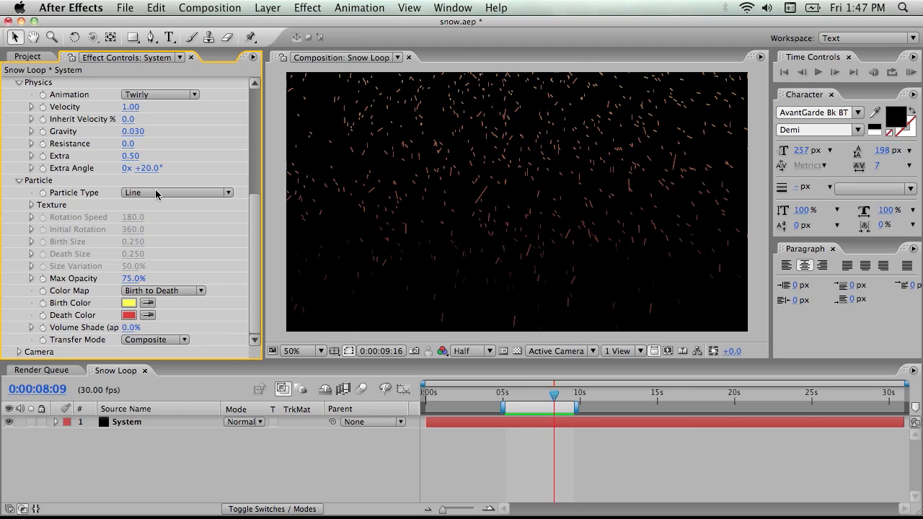
# Set the particle type to Star, preview the falling particles and look through the other particle types
pyautogui.click(156, 193)
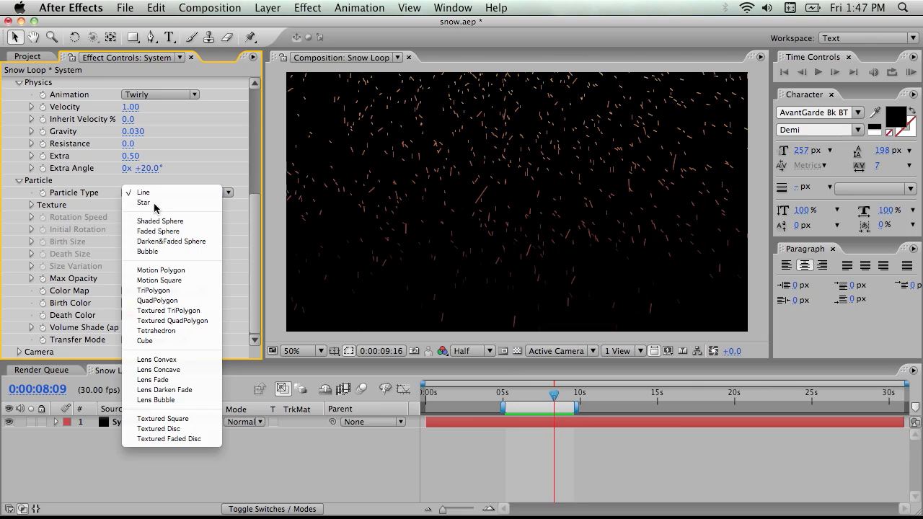
pyautogui.click(157, 202)
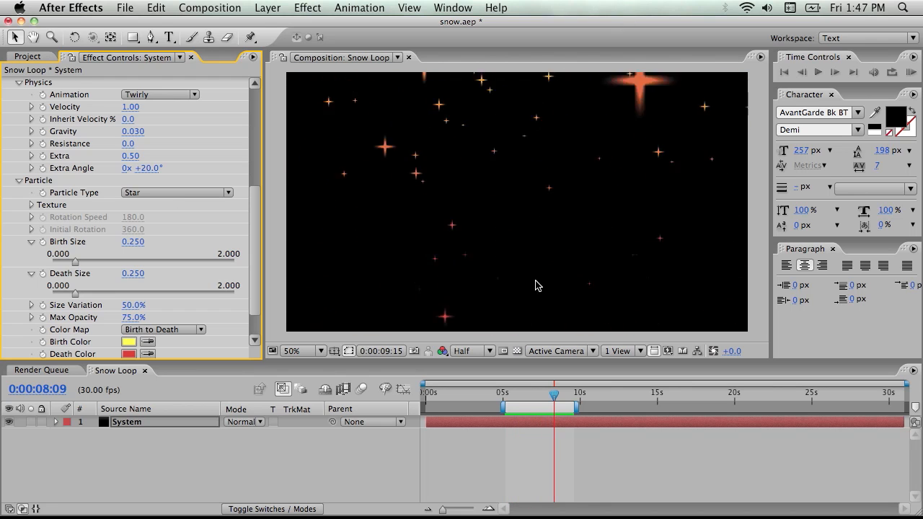
pyautogui.click(512, 294)
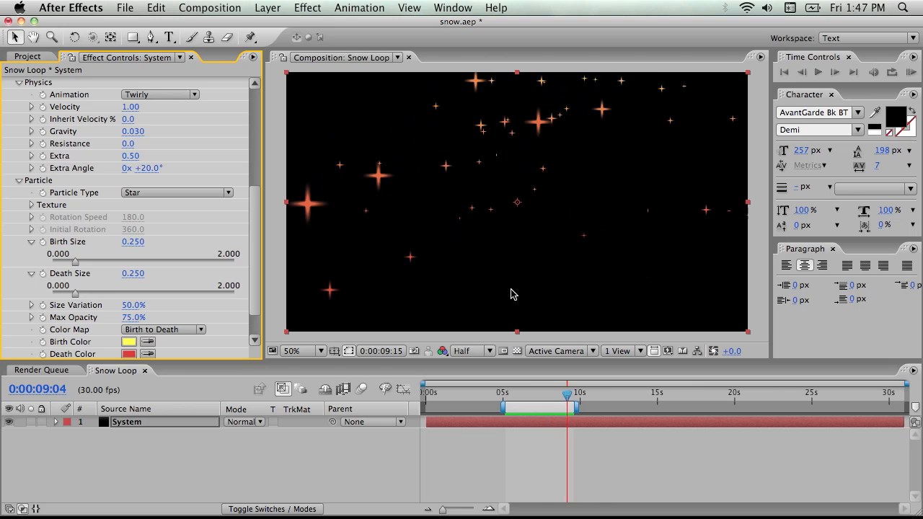
pyautogui.click(153, 193)
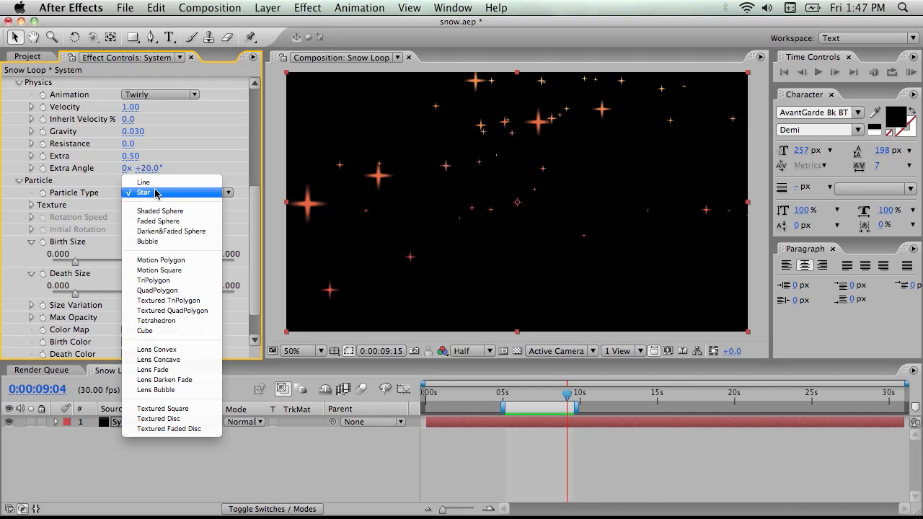
pyautogui.click(19, 207)
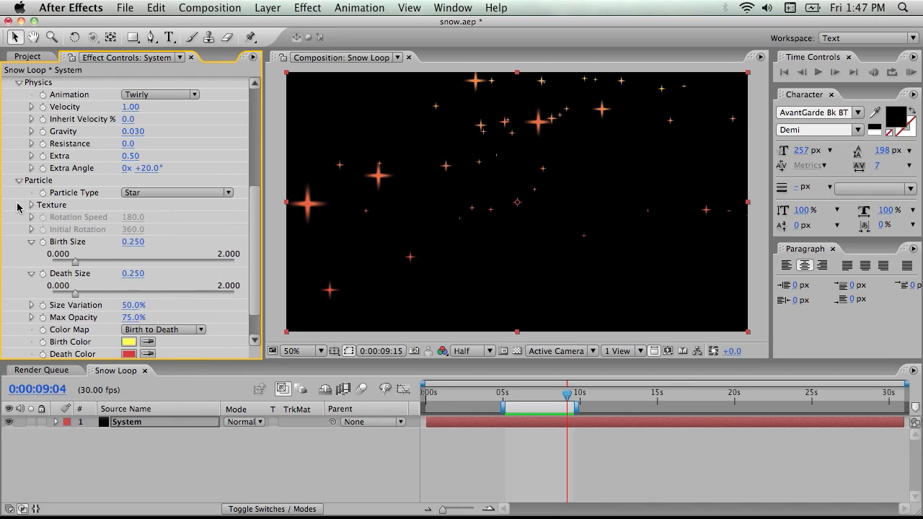
# Create a new composition named snow, 40 px wide and 40 px high
pyautogui.click(213, 8)
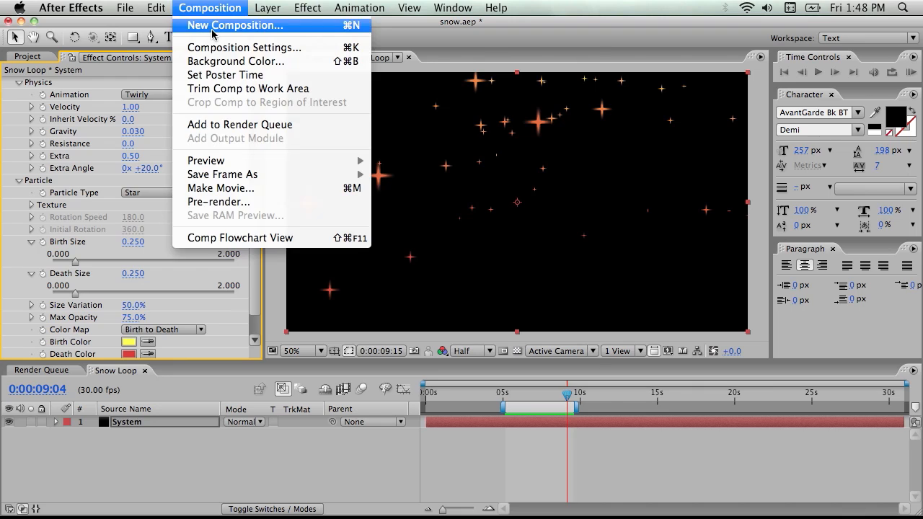
pyautogui.click(211, 26)
pyautogui.write('snow')
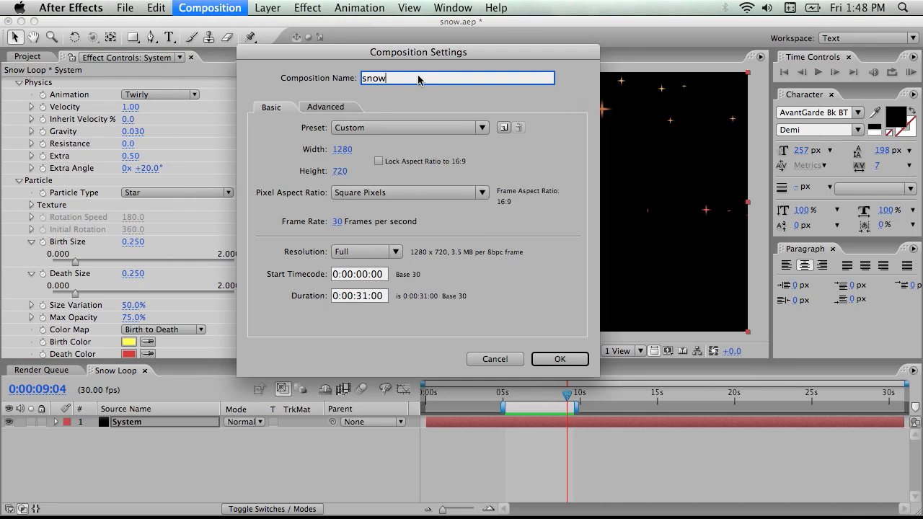
pyautogui.click(345, 149)
pyautogui.write('40')
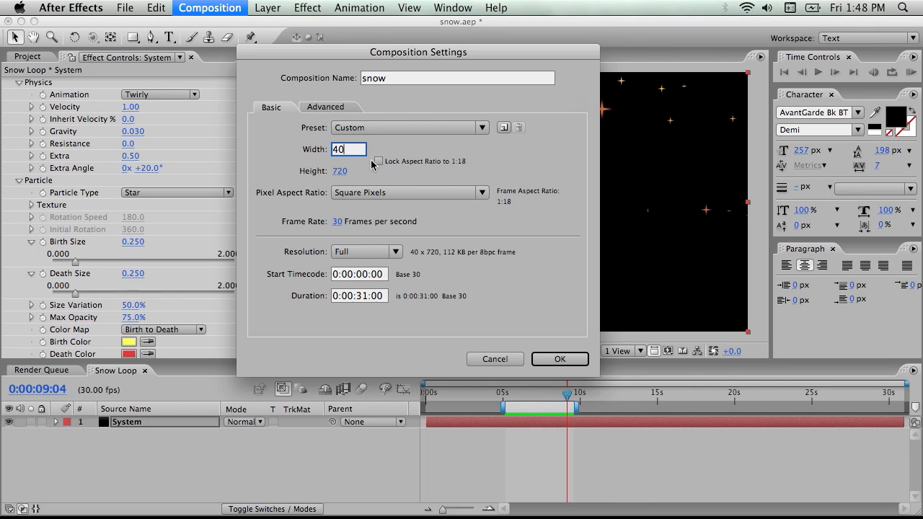
pyautogui.click(344, 174)
pyautogui.write('40')
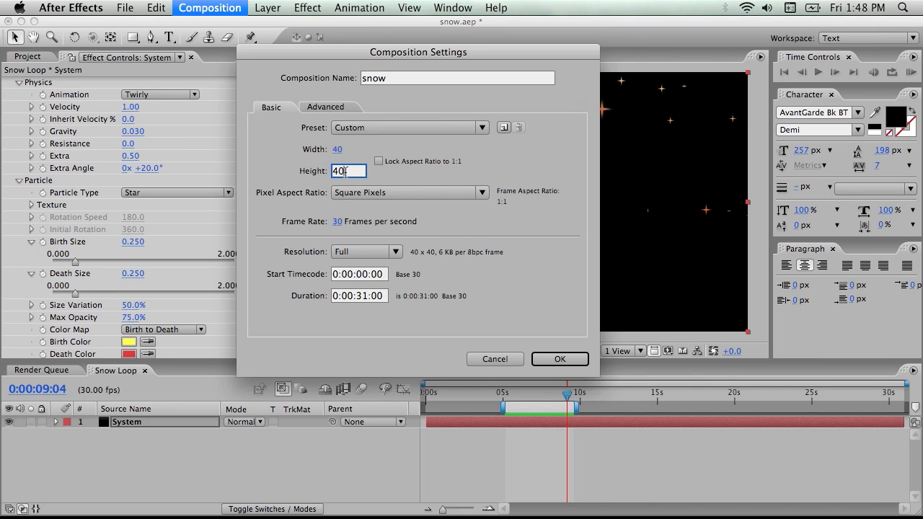
pyautogui.click(412, 173)
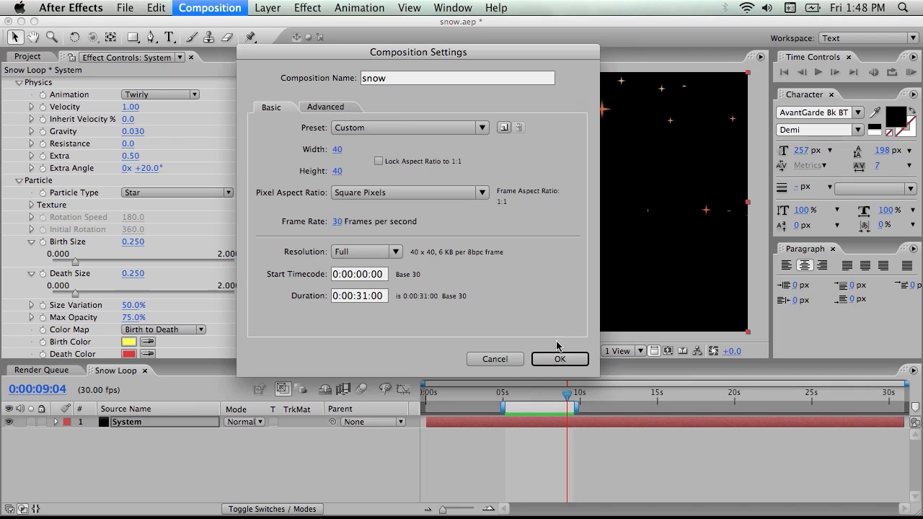
pyautogui.click(559, 359)
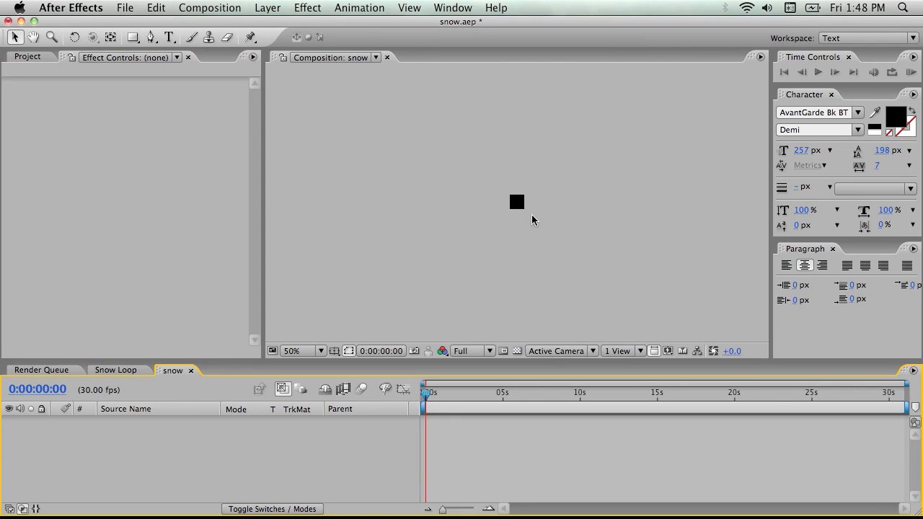
# Enlarge the timeline area and add an empty shape layer to the snow composition
pyautogui.press('.')
pyautogui.press('.')
pyautogui.press('.')
pyautogui.press('.')
pyautogui.press(',')
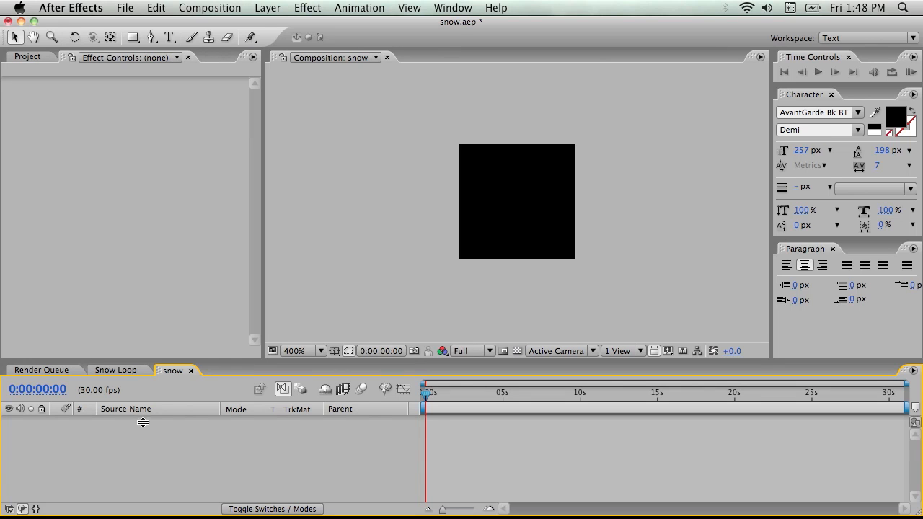
pyautogui.moveTo(199, 360); pyautogui.dragTo(201, 247)
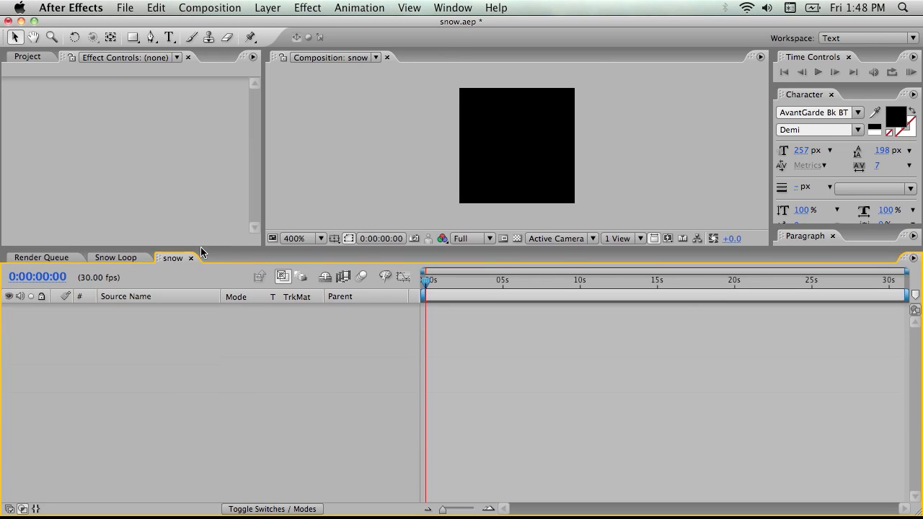
pyautogui.rightClick(156, 335)
pyautogui.moveTo(223, 344)
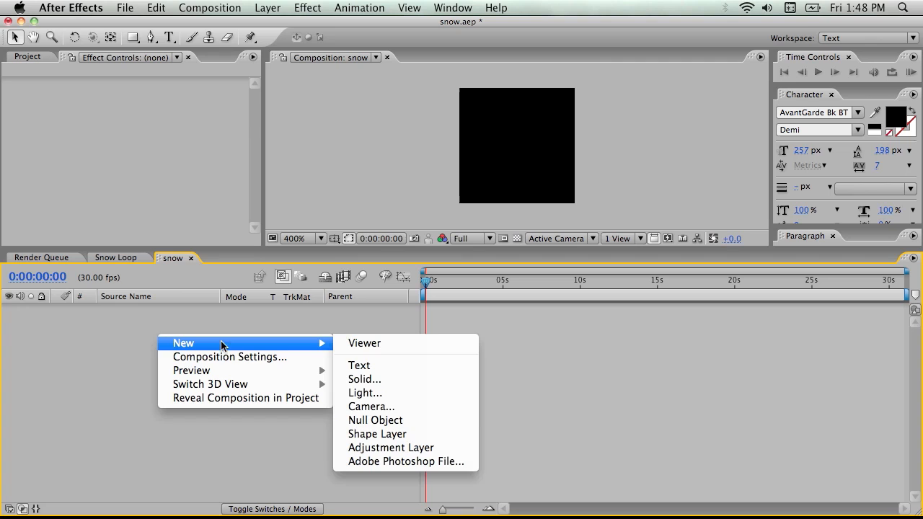
pyautogui.click(399, 438)
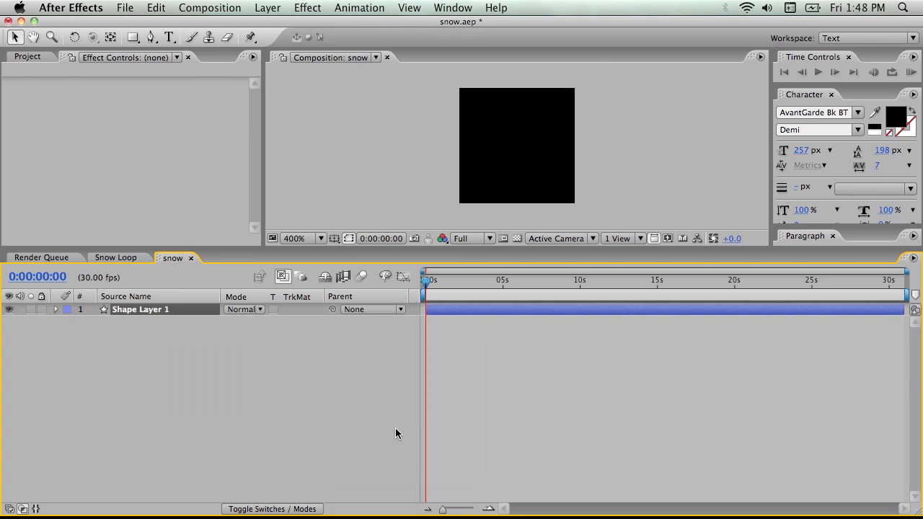
# Add an ellipse path to the shape layer's contents and expand its size and position properties
pyautogui.press('q')
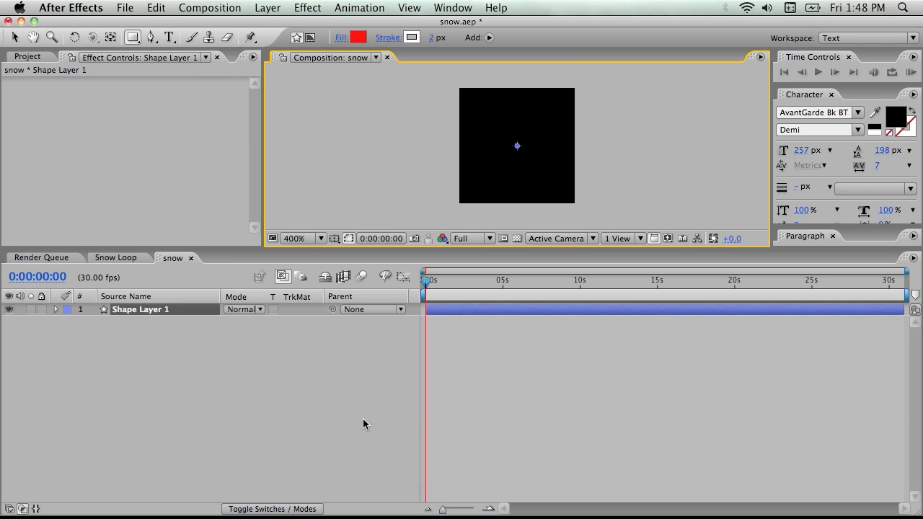
pyautogui.click(56, 310)
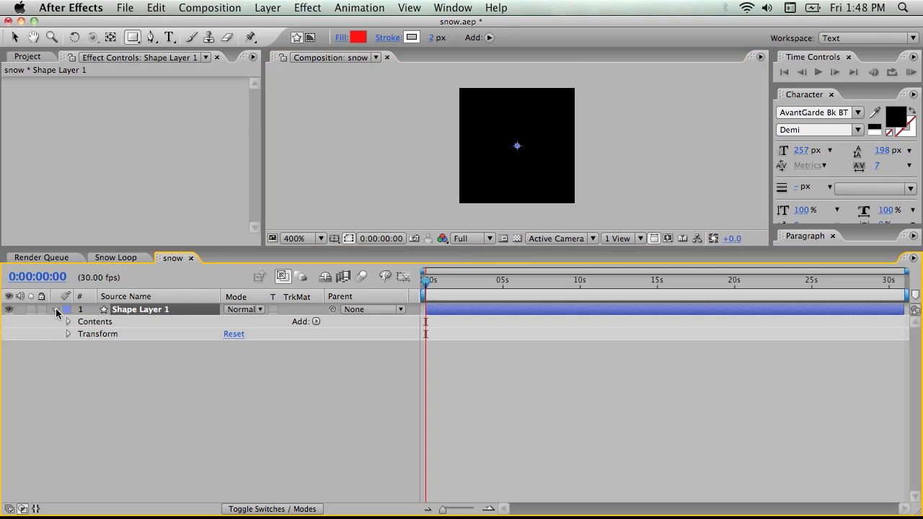
pyautogui.click(316, 322)
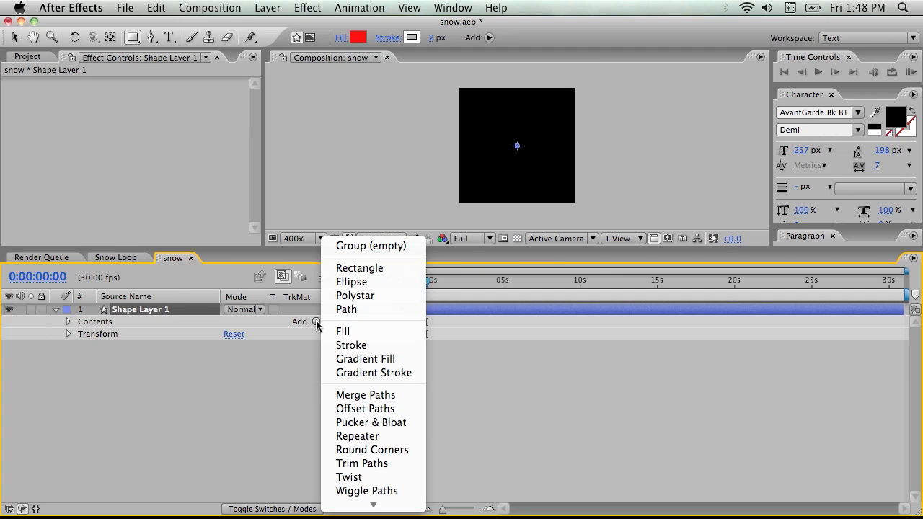
pyautogui.click(365, 283)
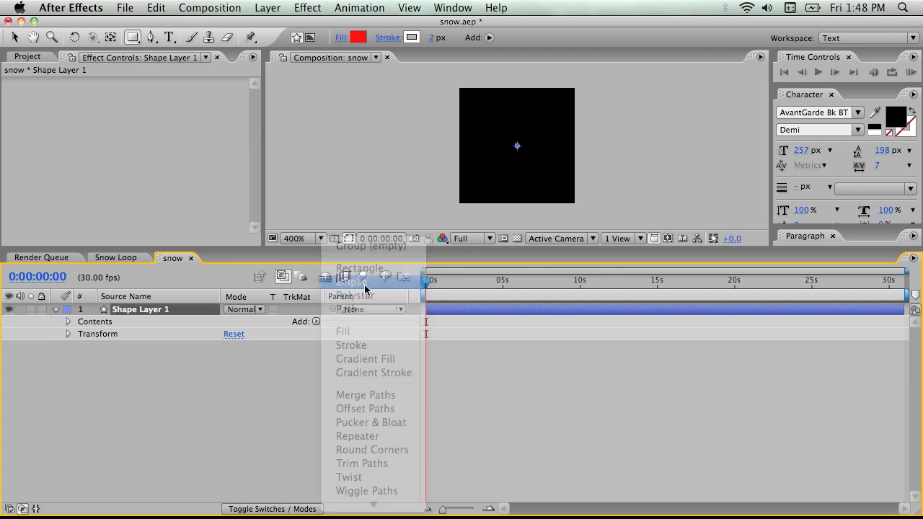
pyautogui.click(81, 334)
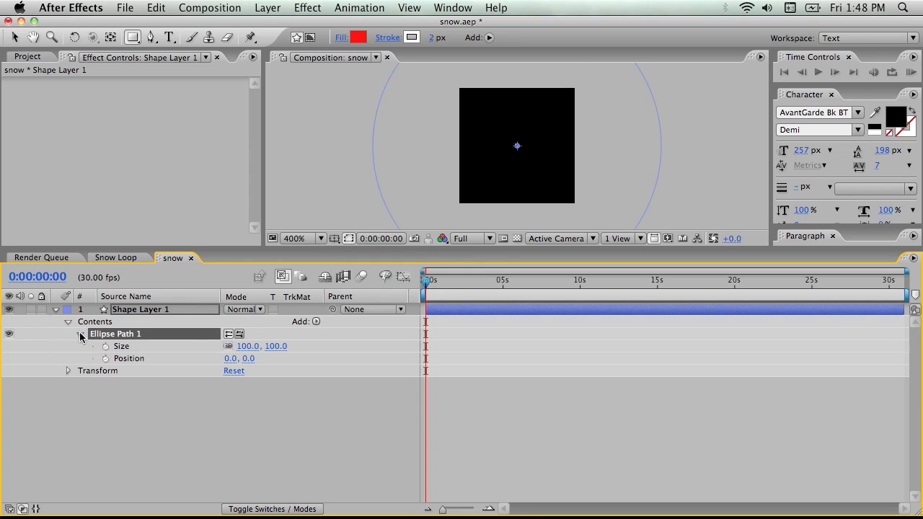
# Set the ellipse path's size to 33, 33 and add a white (FFFFFF) fill to the shape layer
pyautogui.moveTo(275, 348); pyautogui.dragTo(229, 353)
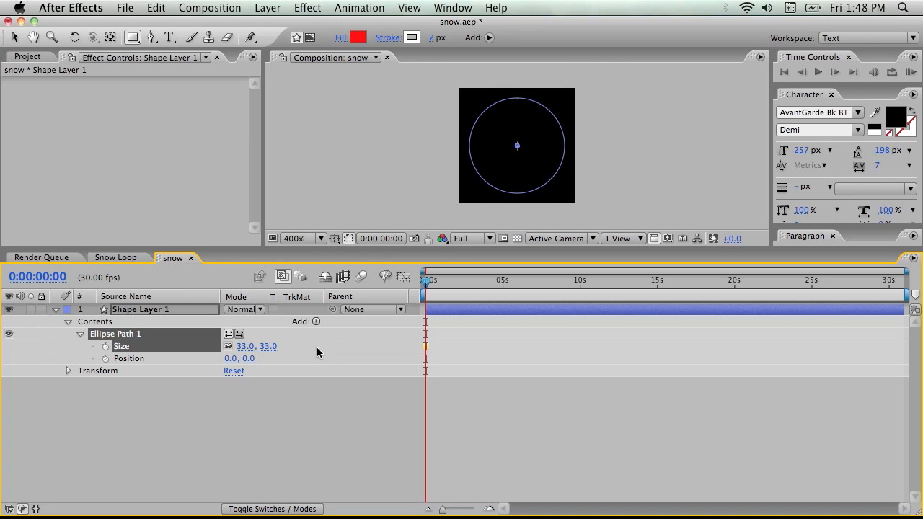
pyautogui.click(316, 322)
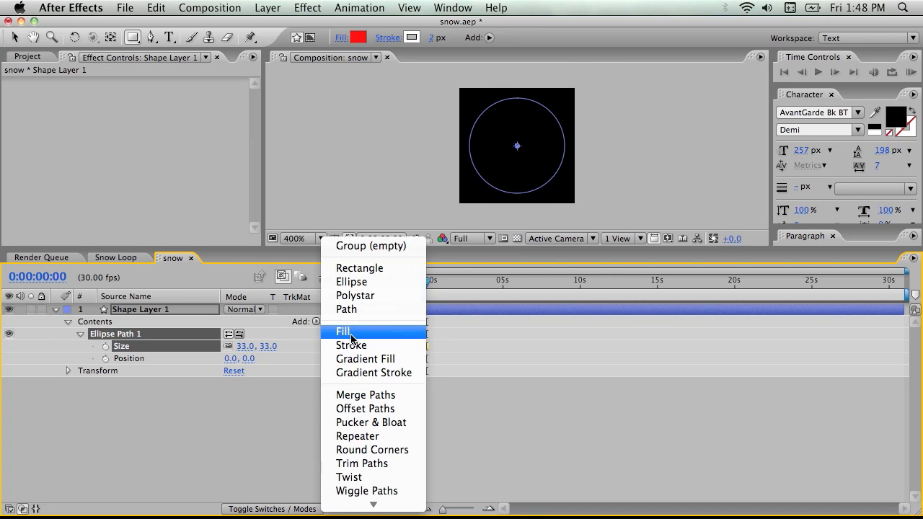
pyautogui.click(346, 332)
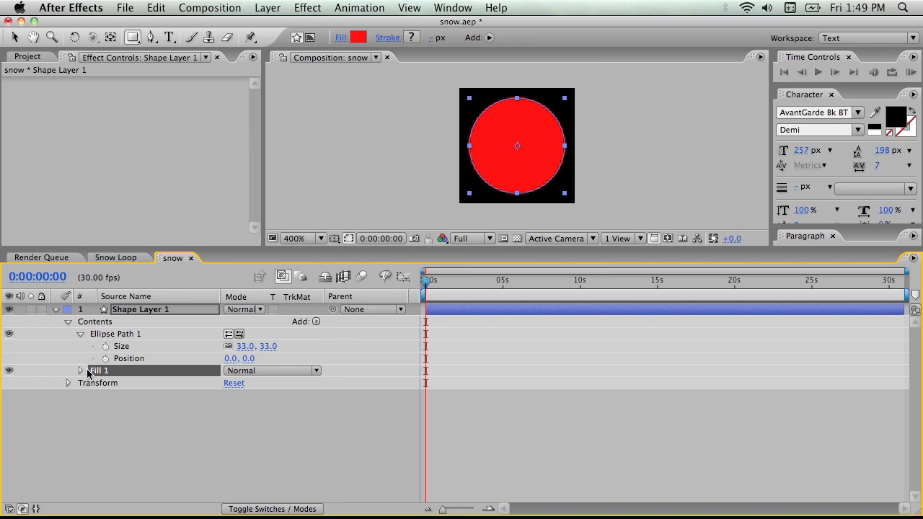
pyautogui.click(81, 371)
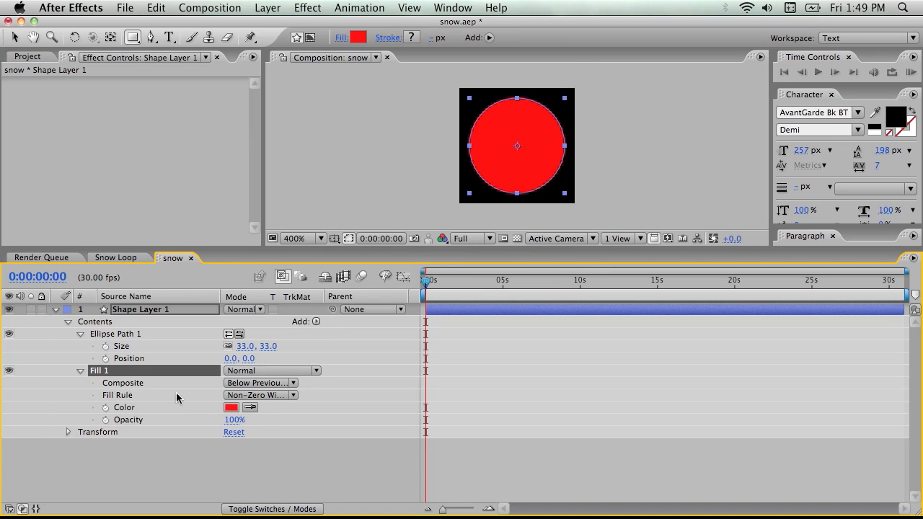
pyautogui.click(231, 408)
pyautogui.moveTo(103, 203); pyautogui.dragTo(6, 68)
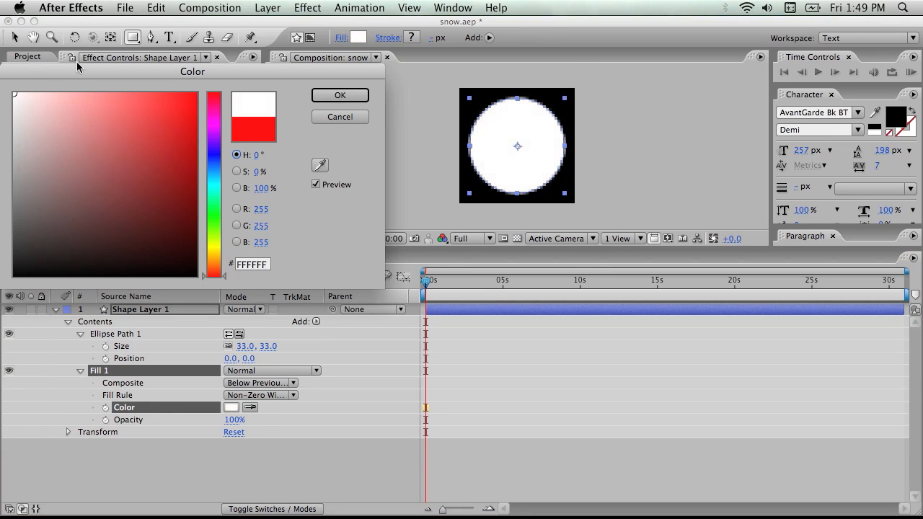
pyautogui.click(340, 95)
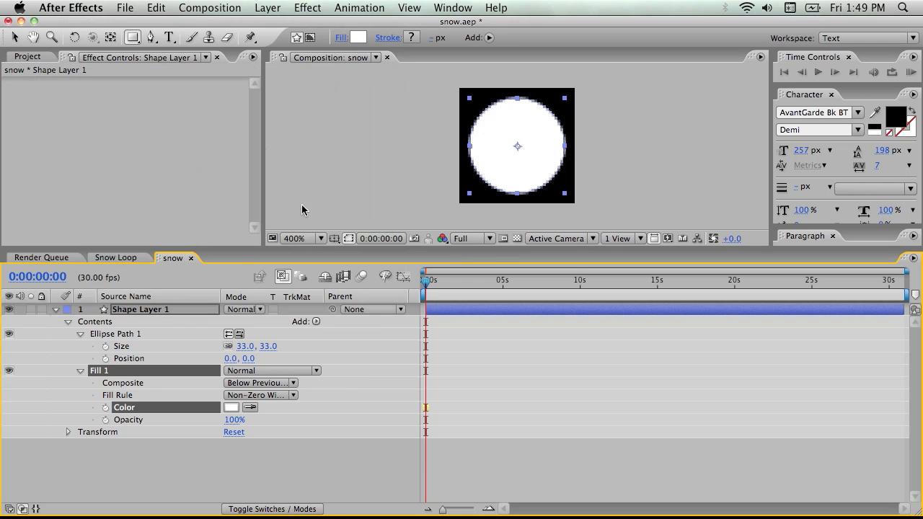
pyautogui.click(290, 453)
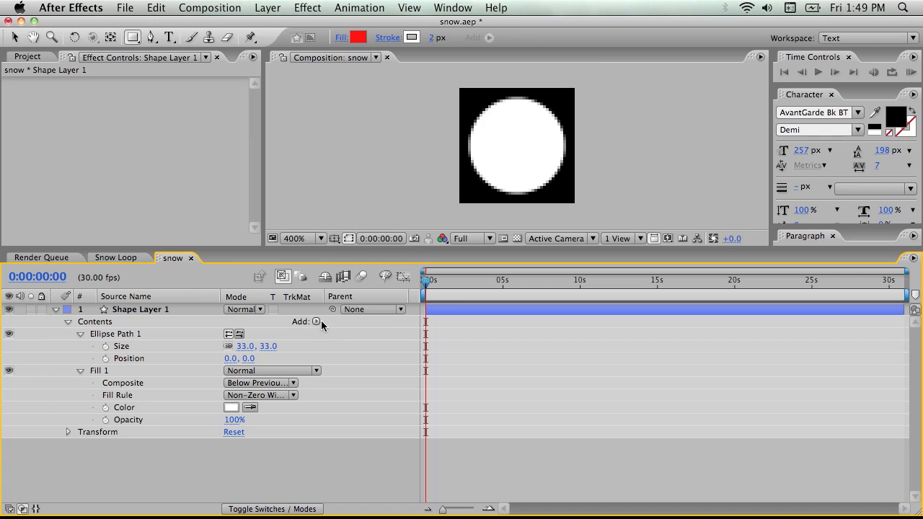
# Add a Wiggle Paths operation to the shape layer's contents and expand its properties
pyautogui.click(316, 322)
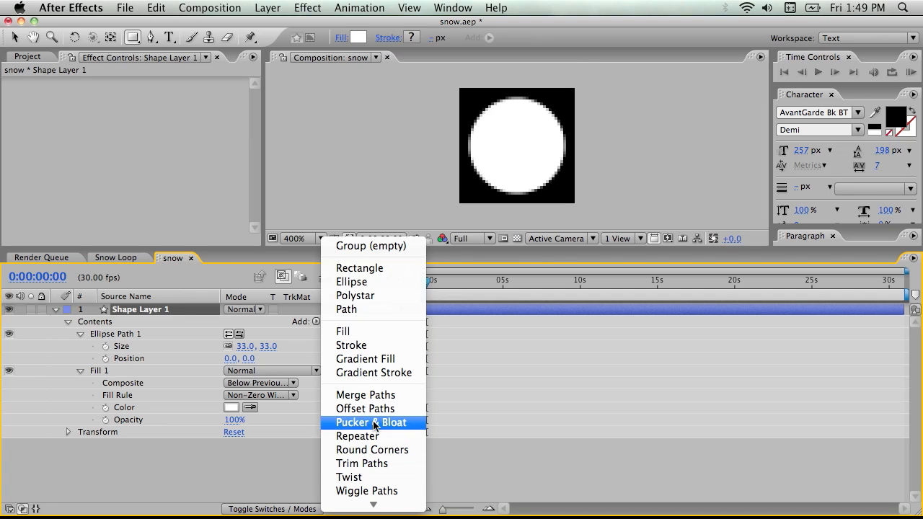
pyautogui.click(386, 486)
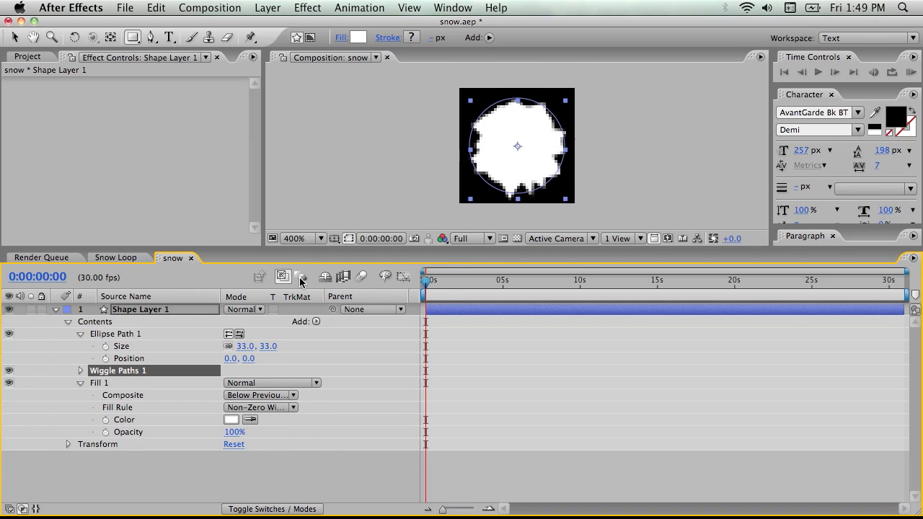
pyautogui.click(85, 370)
pyautogui.click(81, 371)
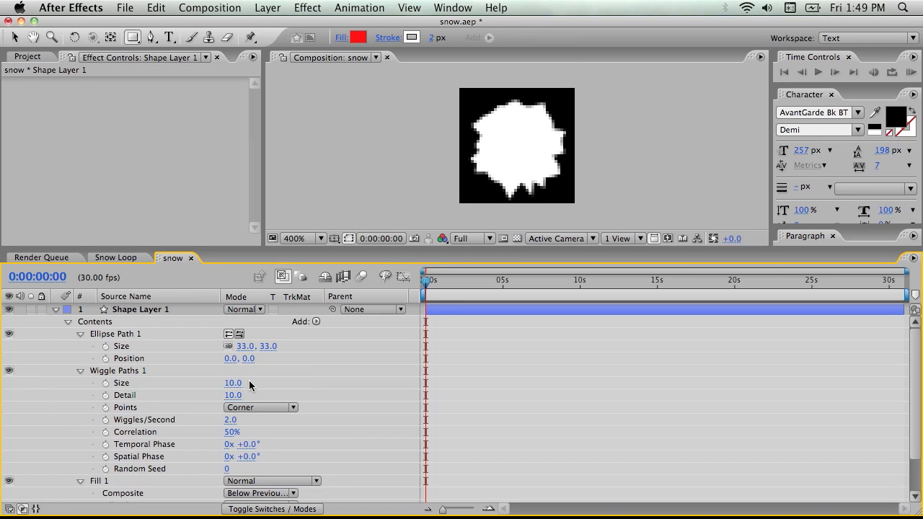
# Set the Wiggle Paths points to Smooth, with a size of 17 and a detail of 3
pyautogui.click(256, 409)
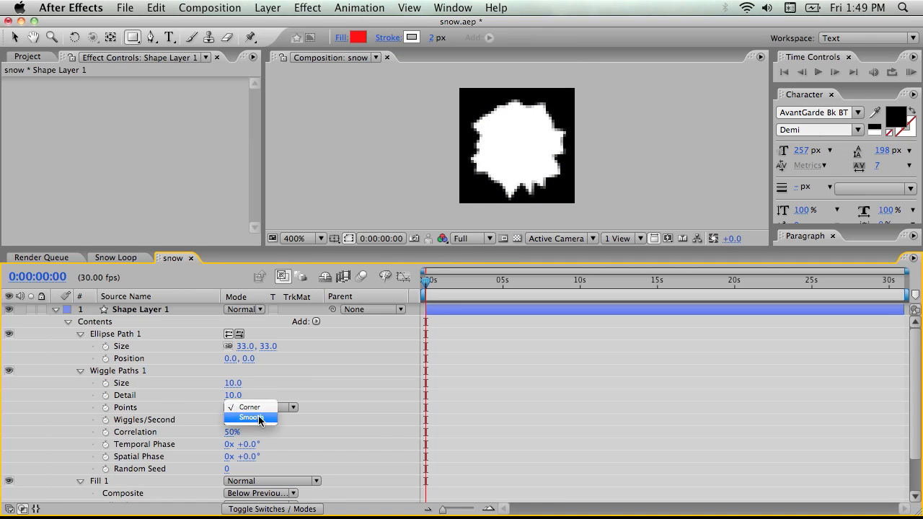
pyautogui.click(261, 417)
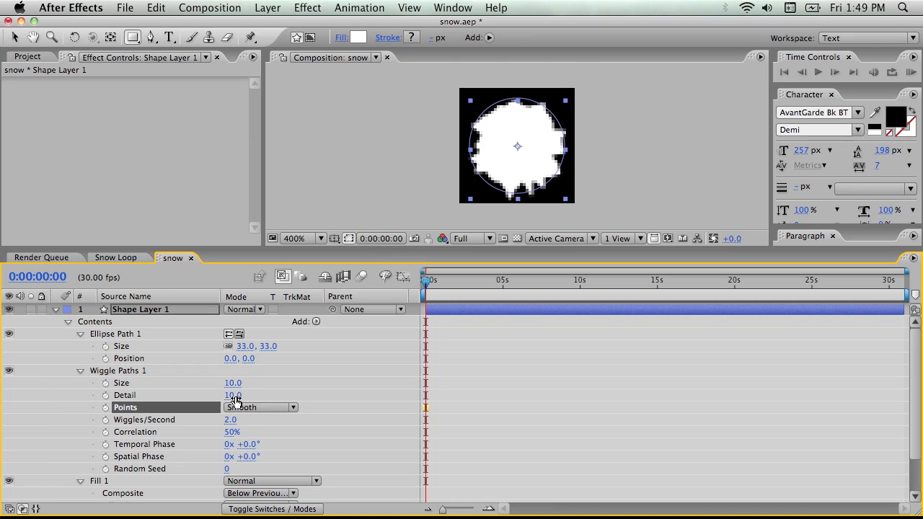
pyautogui.moveTo(233, 383); pyautogui.dragTo(230, 395)
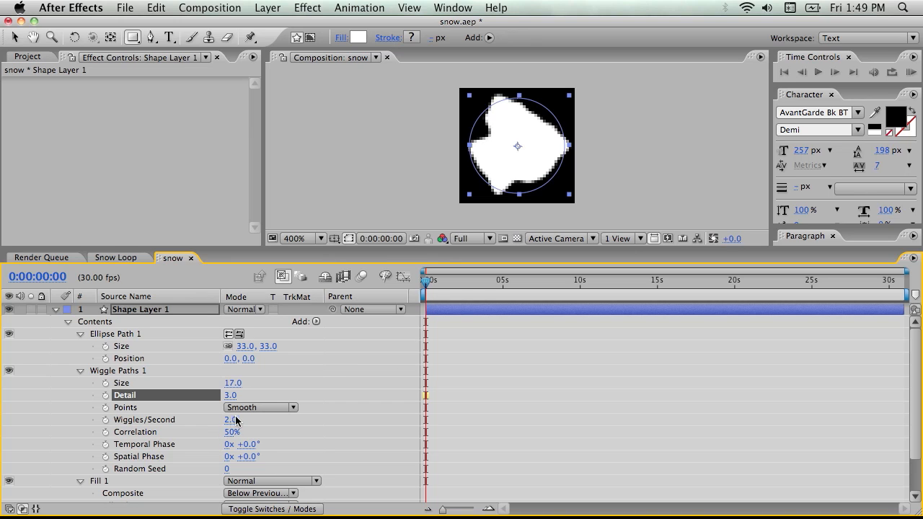
# Try slower Wiggle Paths movement by setting Wiggles/Second to 0.5
pyautogui.moveTo(428, 288)
pyautogui.mouseDown()
pyautogui.moveTo(666, 290)
pyautogui.moveTo(427, 290)
pyautogui.mouseUp()
pyautogui.click(230, 420)
pyautogui.click(268, 426)
pyautogui.moveTo(230, 421); pyautogui.dragTo(225, 420)
pyautogui.click(236, 421)
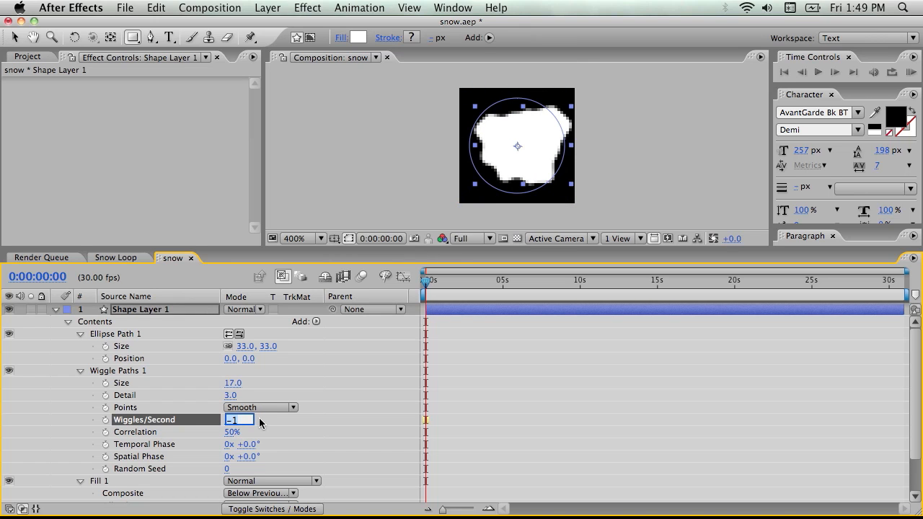
pyautogui.write('0.5')
pyautogui.press('Return')
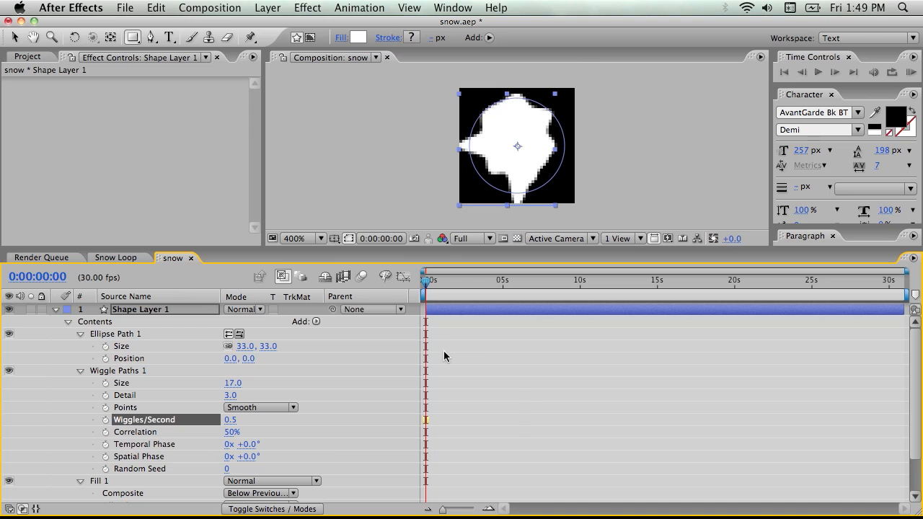
# End the work area at 0:00:03:18 and preview the wiggling flake
pyautogui.moveTo(435, 286); pyautogui.dragTo(481, 309)
pyautogui.press('n')
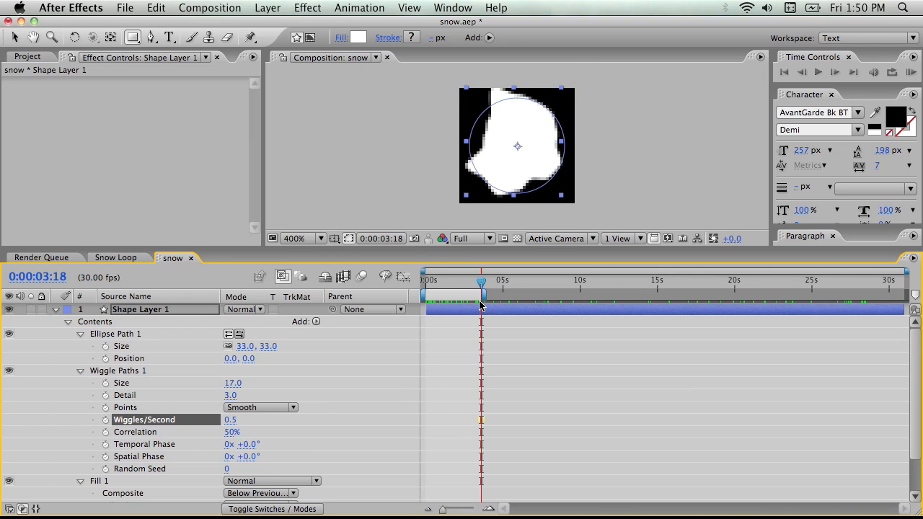
pyautogui.press('KP_0')
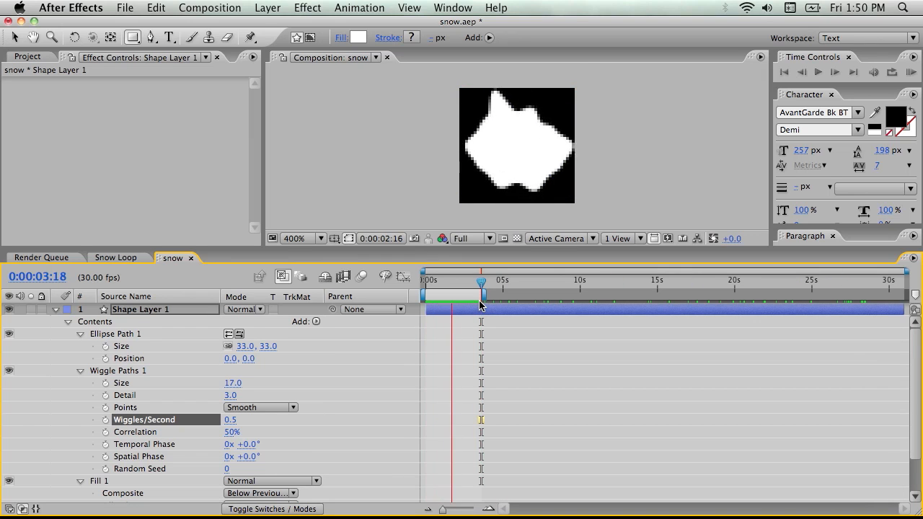
pyautogui.press('space')
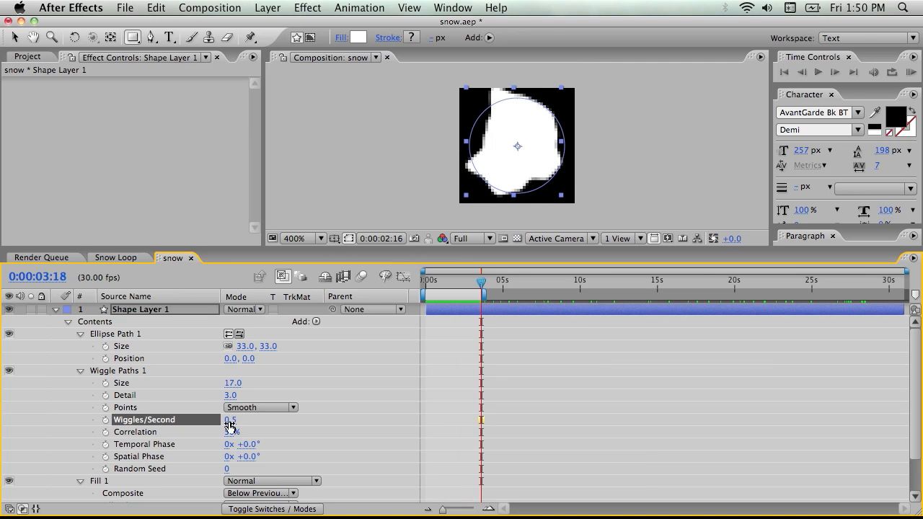
# Set Wiggles/Second to 0.2 and extend the work area to the end of the snow composition
pyautogui.click(234, 421)
pyautogui.press('BackSpace')
pyautogui.write('2')
pyautogui.click(441, 348)
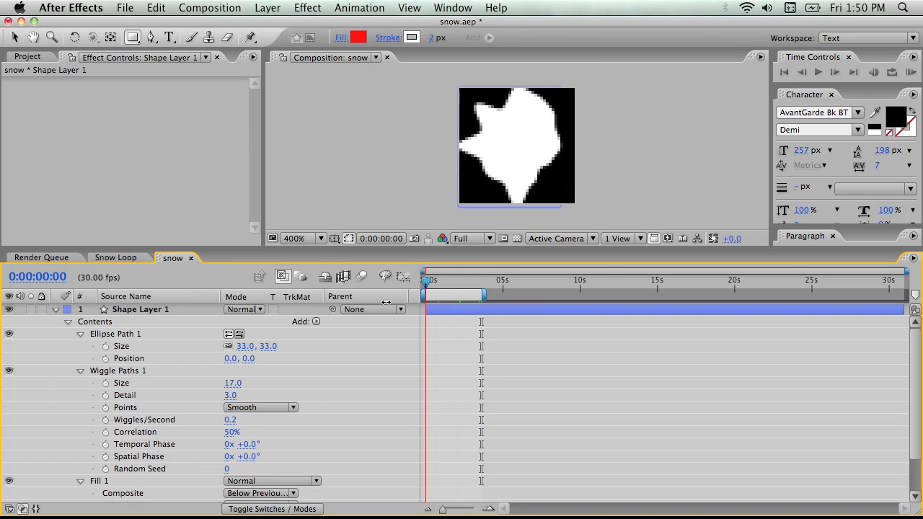
pyautogui.moveTo(484, 294); pyautogui.dragTo(914, 296)
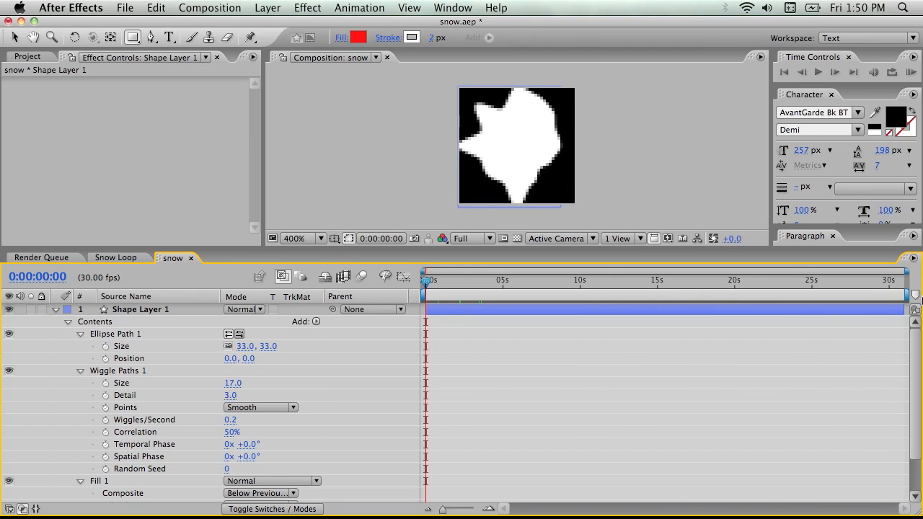
# Set the ellipse path's size to 27, 27 and scrub through the timeline to check the flake's shape within the frame
pyautogui.moveTo(426, 286); pyautogui.dragTo(259, 285)
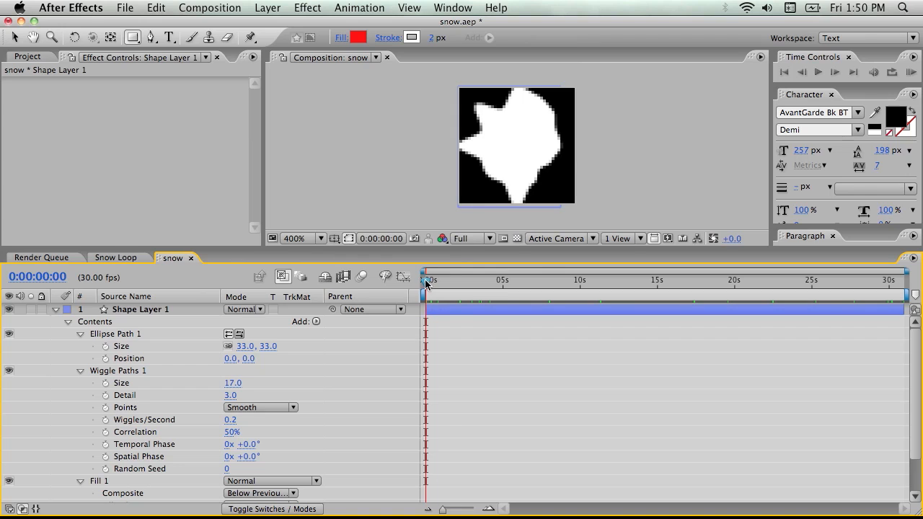
pyautogui.moveTo(425, 283); pyautogui.dragTo(598, 283)
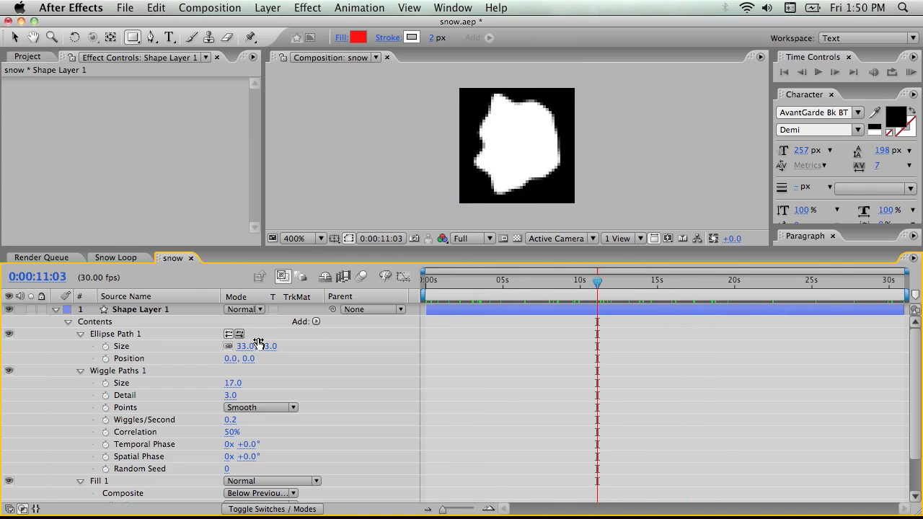
pyautogui.moveTo(245, 346); pyautogui.dragTo(241, 346)
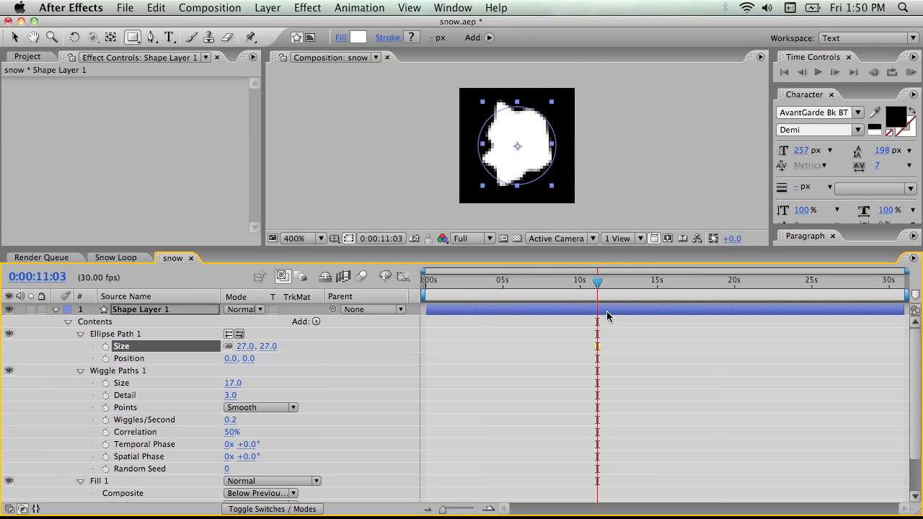
pyautogui.moveTo(599, 285); pyautogui.dragTo(377, 285)
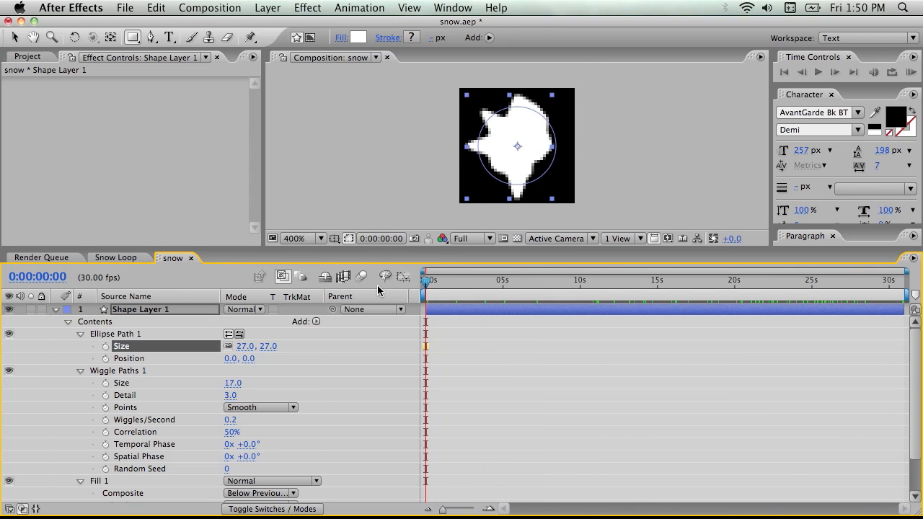
# Add the snow composition to the Snow Loop composition as a layer below System
pyautogui.click(117, 258)
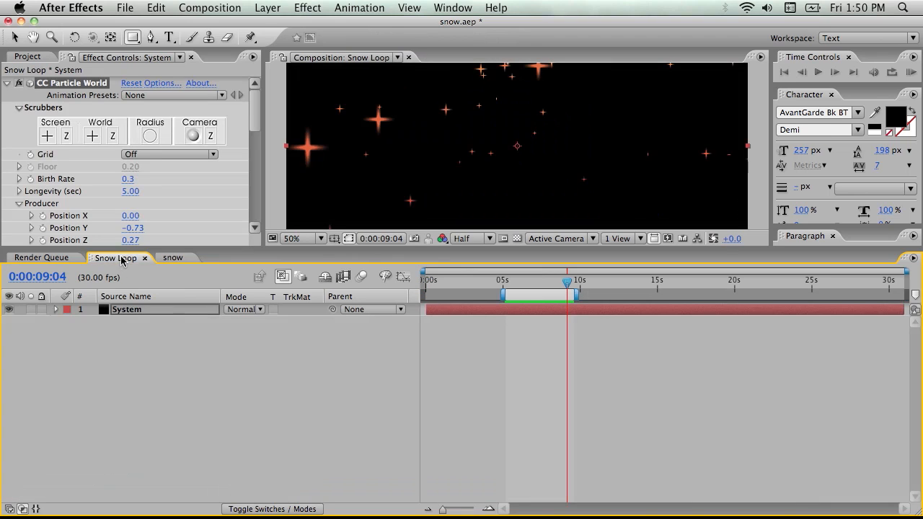
pyautogui.click(43, 59)
pyautogui.moveTo(42, 168); pyautogui.dragTo(133, 336)
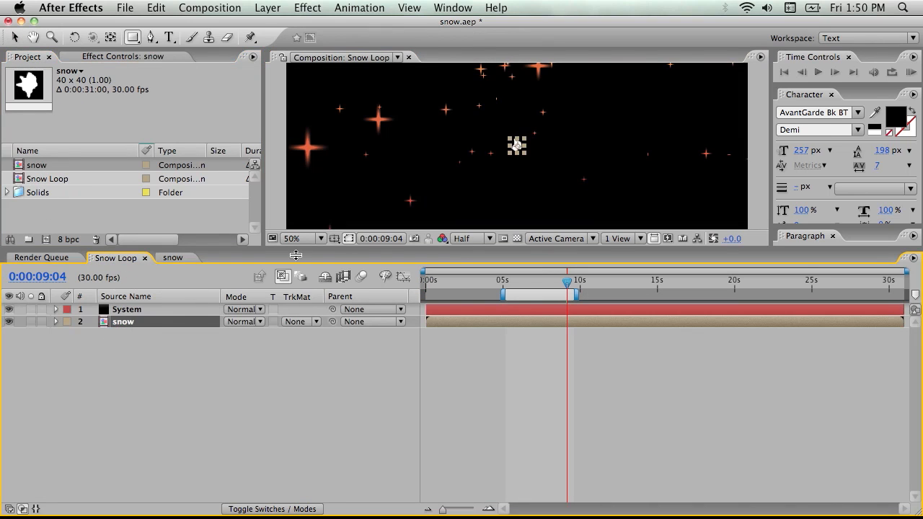
# Enlarge the composition view and hide the snow layer in Snow Loop
pyautogui.moveTo(279, 248); pyautogui.dragTo(278, 354)
pyautogui.click(279, 474)
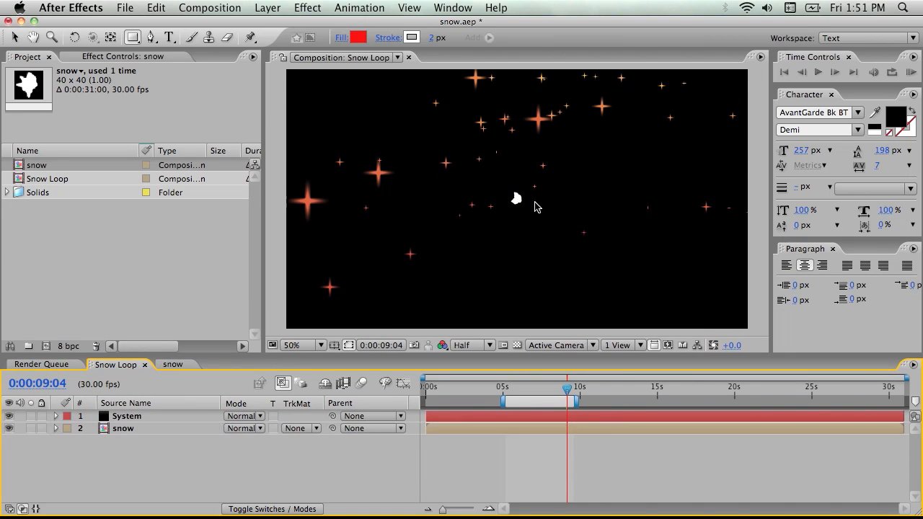
pyautogui.click(123, 429)
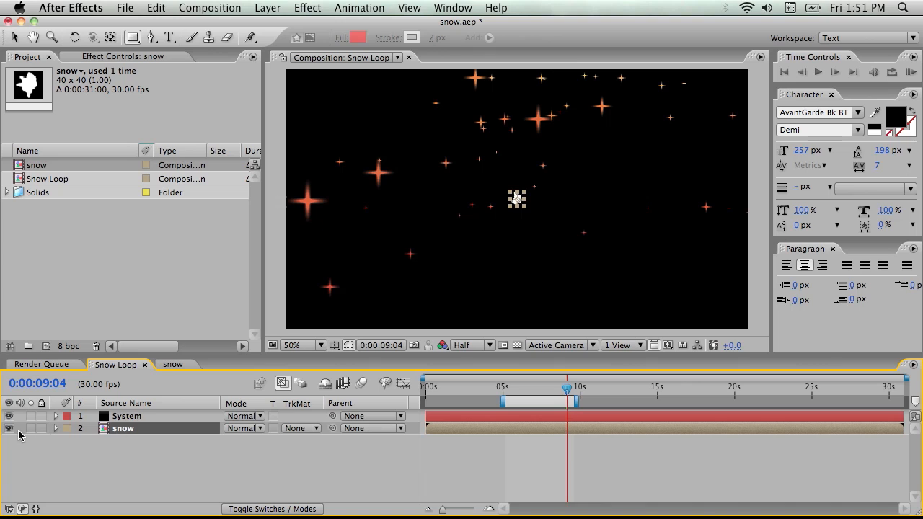
pyautogui.click(9, 429)
# Try the Textured Square particle type in the System layer's CC Particle World effect and switch it to Textured QuadPolygon
pyautogui.click(134, 419)
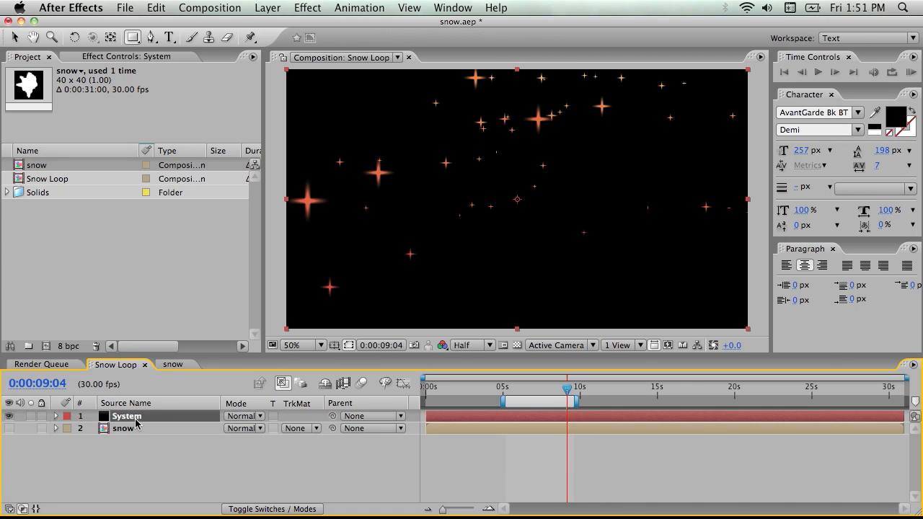
pyautogui.click(120, 58)
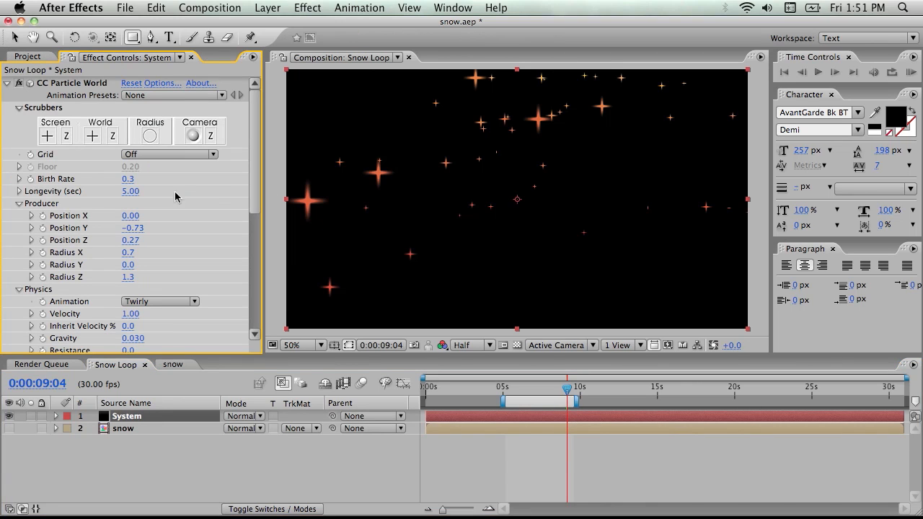
pyautogui.scroll(-10, 214, 218)
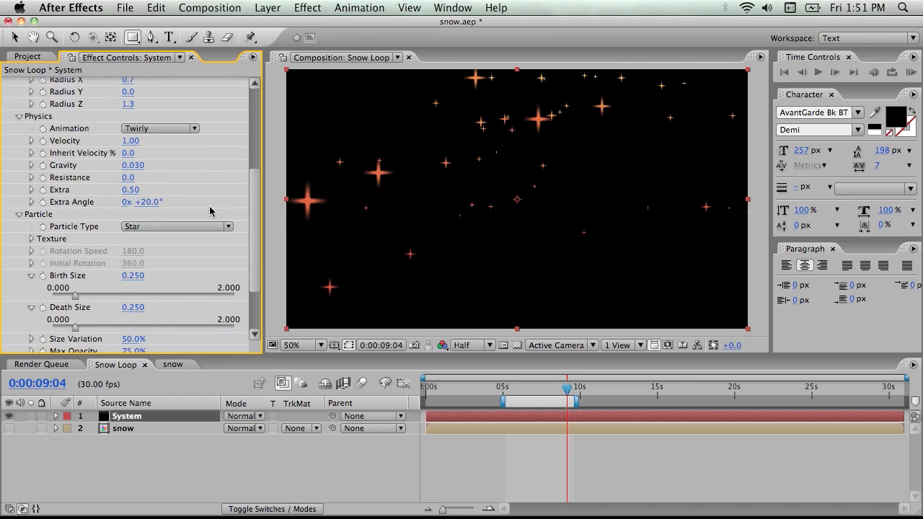
pyautogui.click(146, 150)
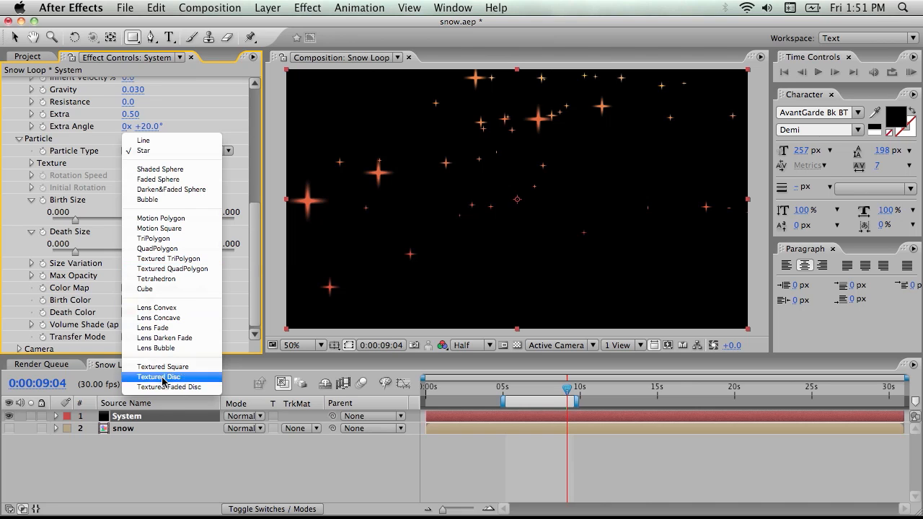
pyautogui.click(184, 370)
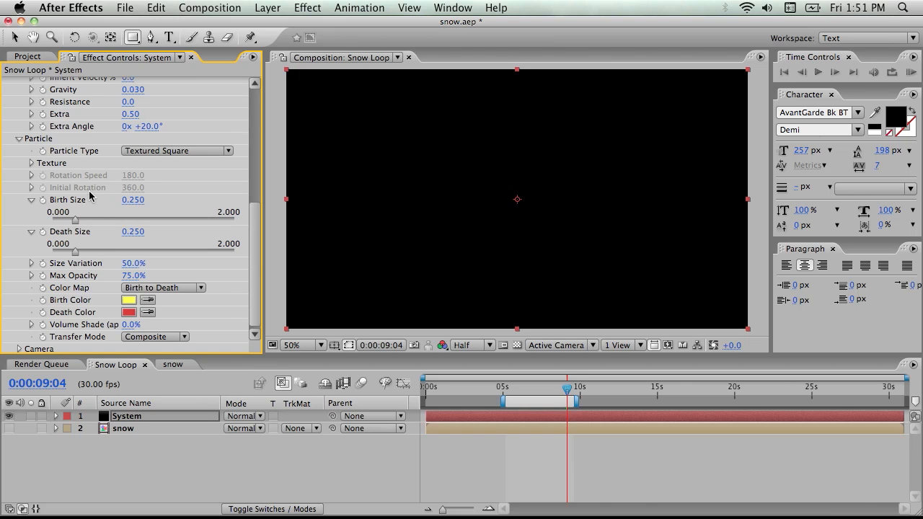
pyautogui.click(176, 152)
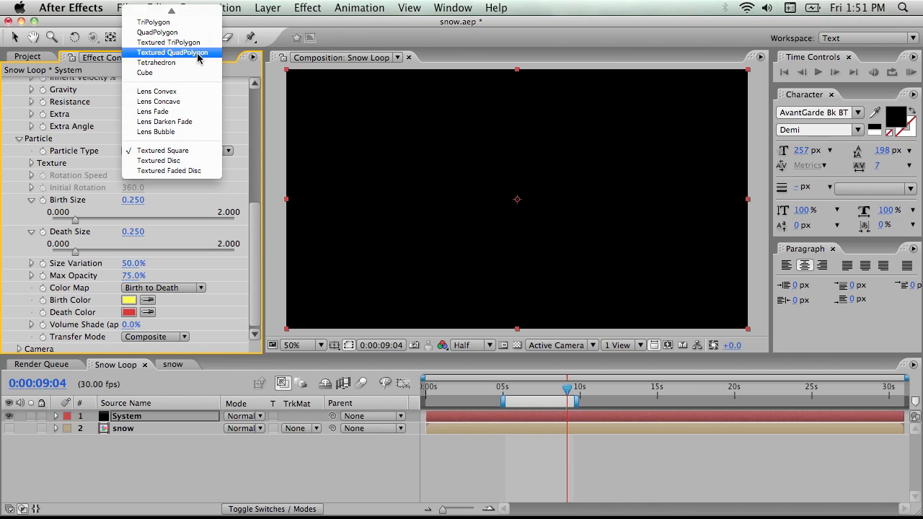
pyautogui.click(198, 58)
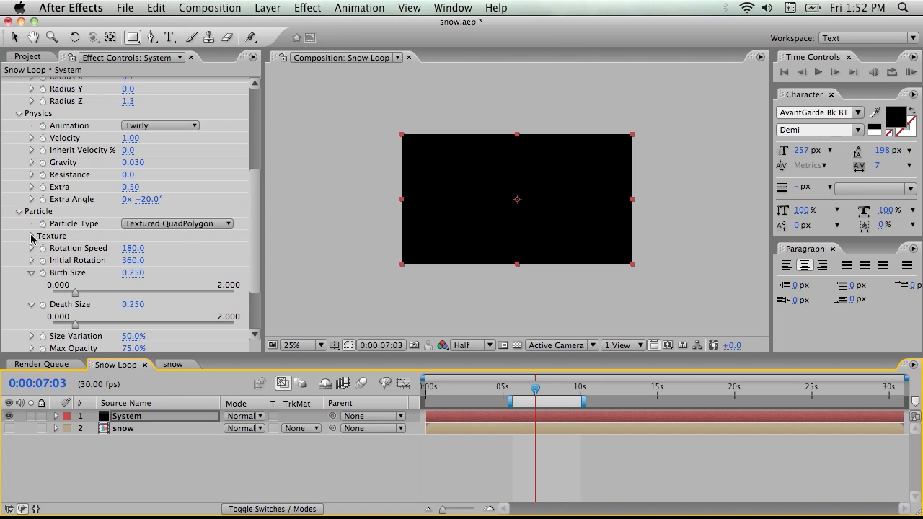
# Set the texture layer of the System layer's textured particles to the snow layer
pyautogui.click(31, 236)
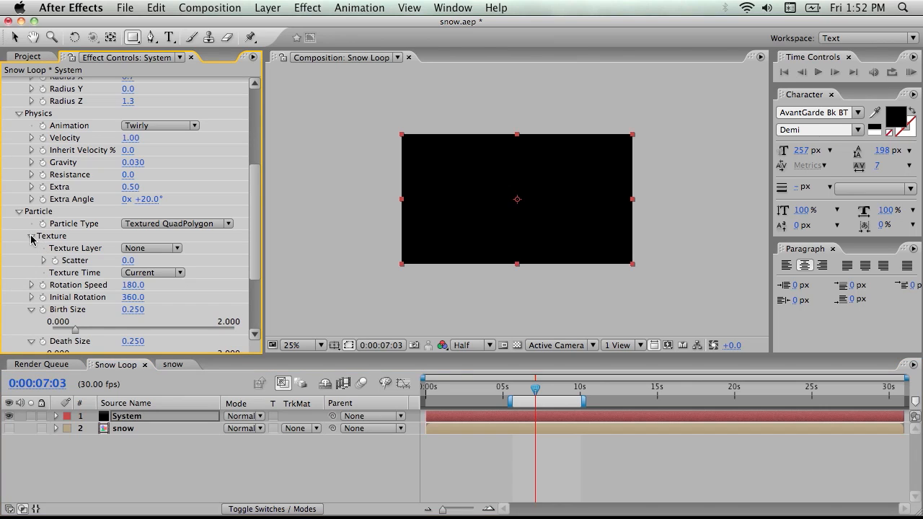
pyautogui.click(163, 249)
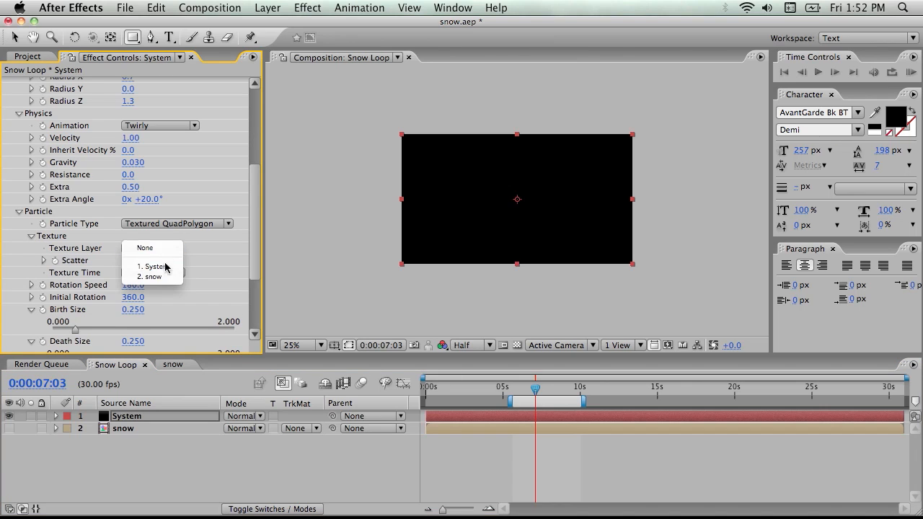
pyautogui.click(167, 277)
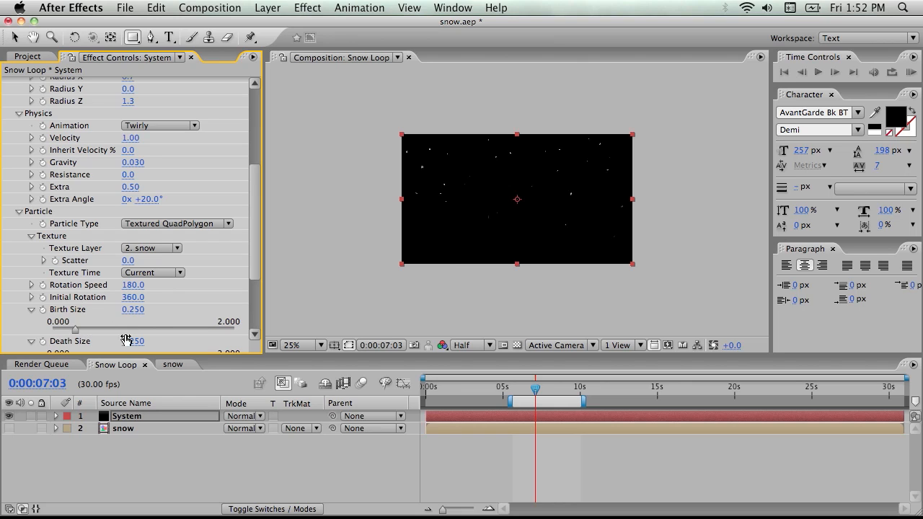
# Raise the birth size to about 1.76 and death size to about 1.58, and scrub to 0:00:19:21 to inspect the textured flakes
pyautogui.moveTo(76, 329); pyautogui.dragTo(211, 330)
pyautogui.scroll(-2, 106, 334)
pyautogui.moveTo(73, 327); pyautogui.dragTo(196, 330)
pyautogui.moveTo(610, 384); pyautogui.dragTo(730, 383)
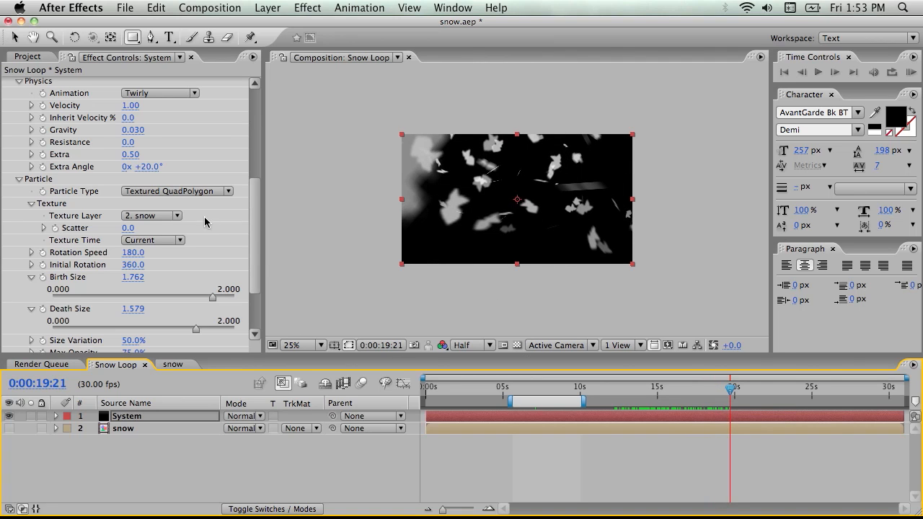
# Try the From Start texture time, switch it to Birth, and scrub back to 0:00:14:28 to check the flakes
pyautogui.click(156, 244)
pyautogui.click(165, 250)
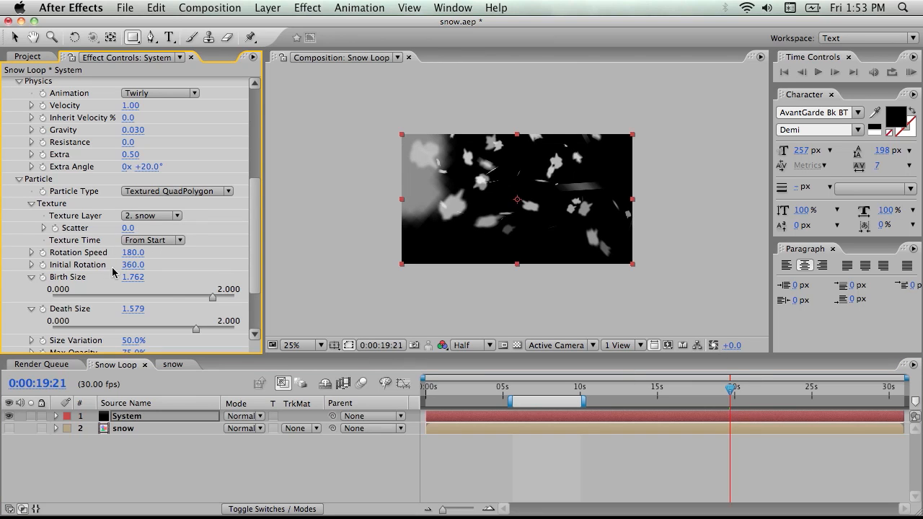
pyautogui.click(158, 246)
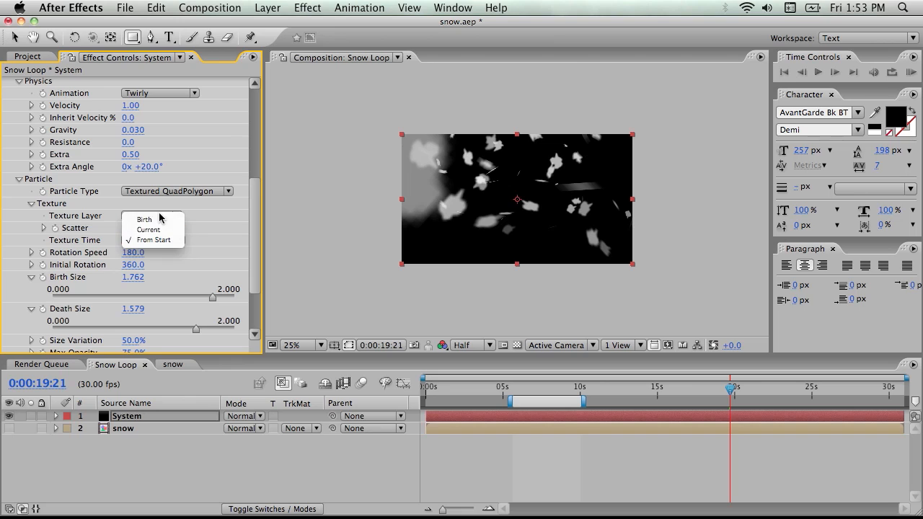
pyautogui.click(159, 221)
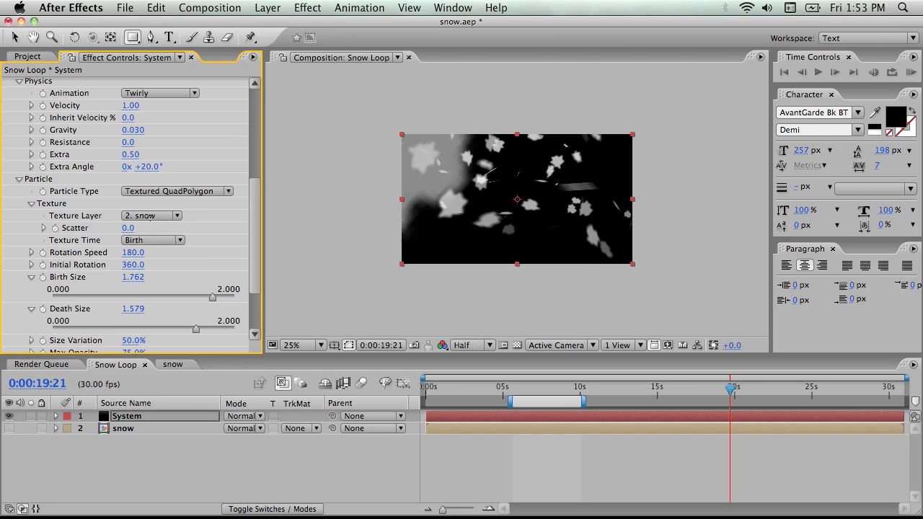
pyautogui.moveTo(731, 392); pyautogui.dragTo(656, 393)
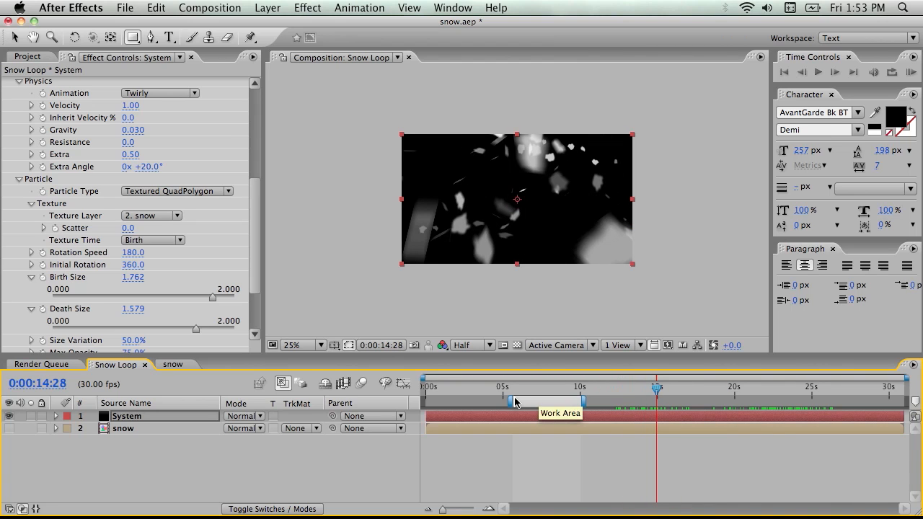
# Reduce both the particle birth size and death size to 0.1
pyautogui.moveTo(212, 303); pyautogui.dragTo(70, 302)
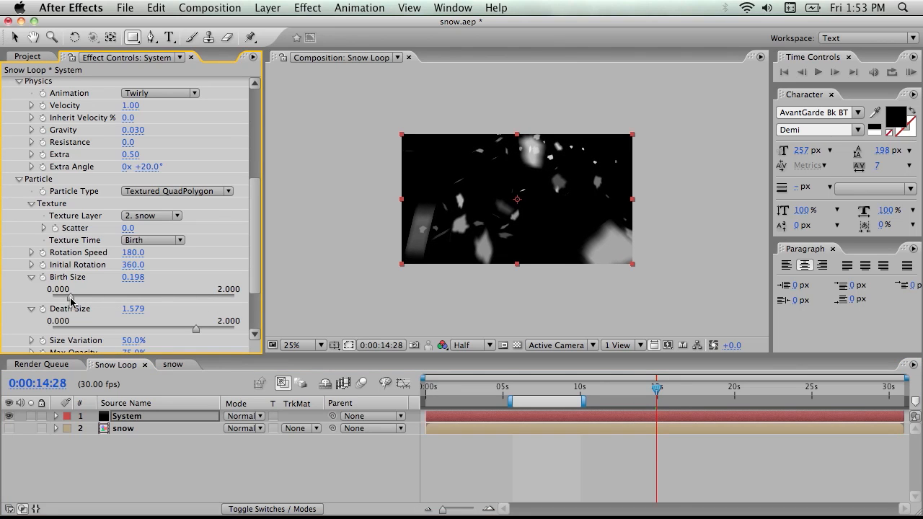
pyautogui.click(138, 279)
pyautogui.write('.1')
pyautogui.press('Return')
pyautogui.click(131, 310)
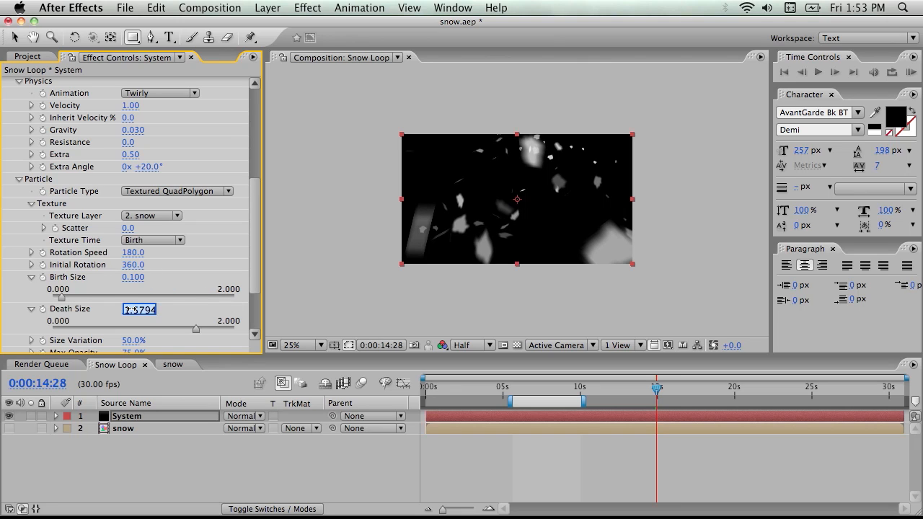
pyautogui.write('.1')
pyautogui.press('Return')
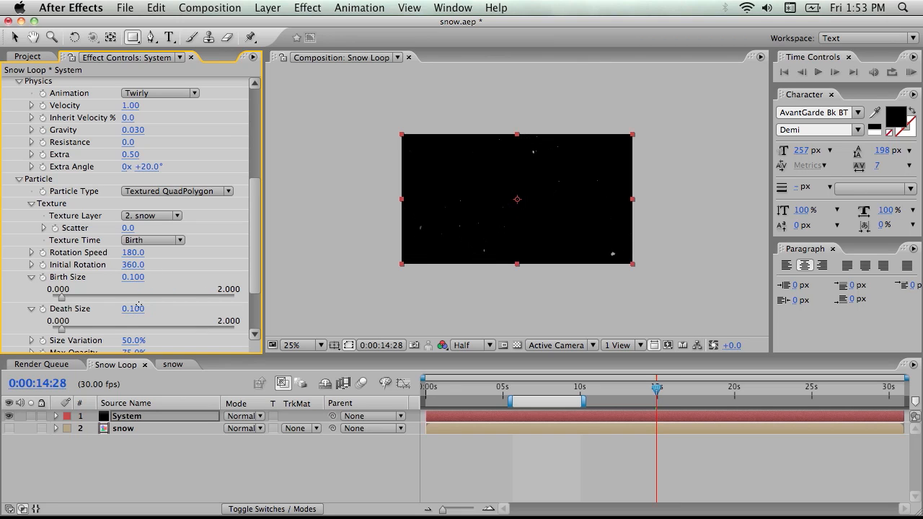
# Raise the particle birth rate to 4.4 and enlarge the composition view to 50%
pyautogui.scroll(10, 177, 185)
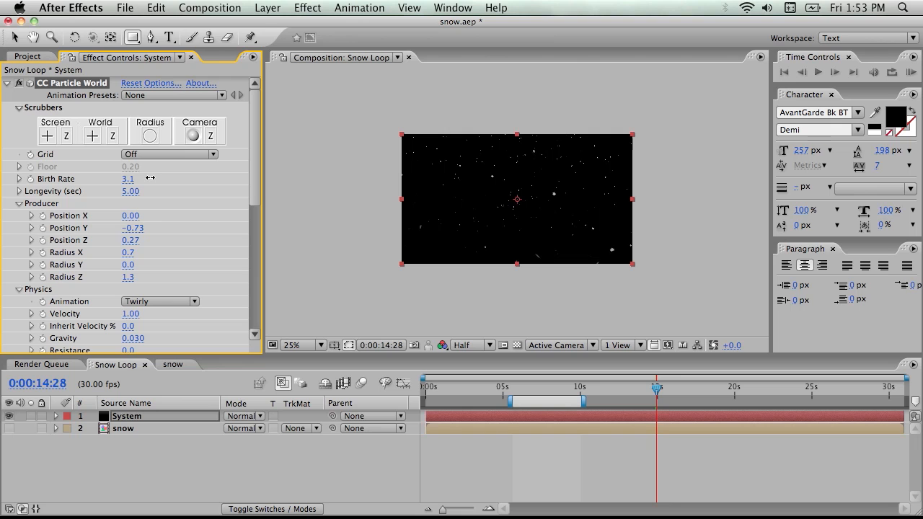
pyautogui.scroll(2, 466, 230)
pyautogui.scroll(-1, 513, 231)
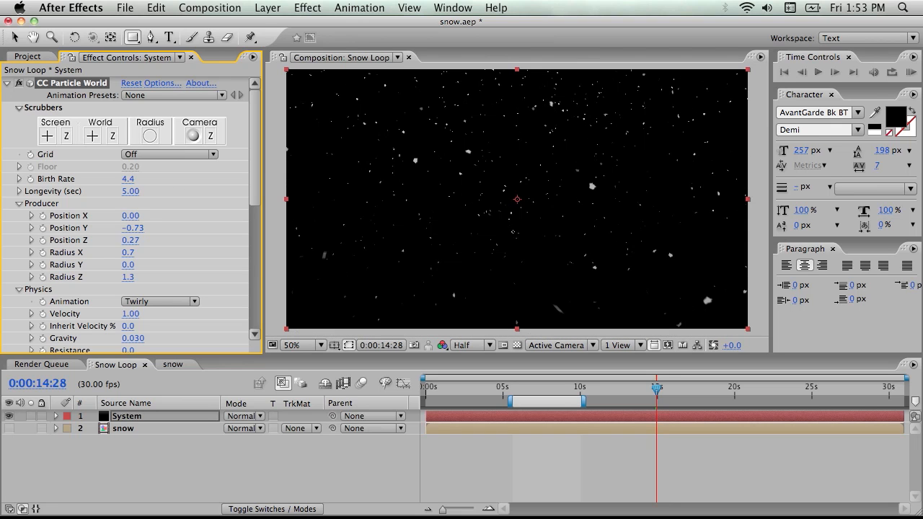
# Set the particle birth size and death size to 0.2 and preview the snowfall from the work area
pyautogui.scroll(-10, 197, 282)
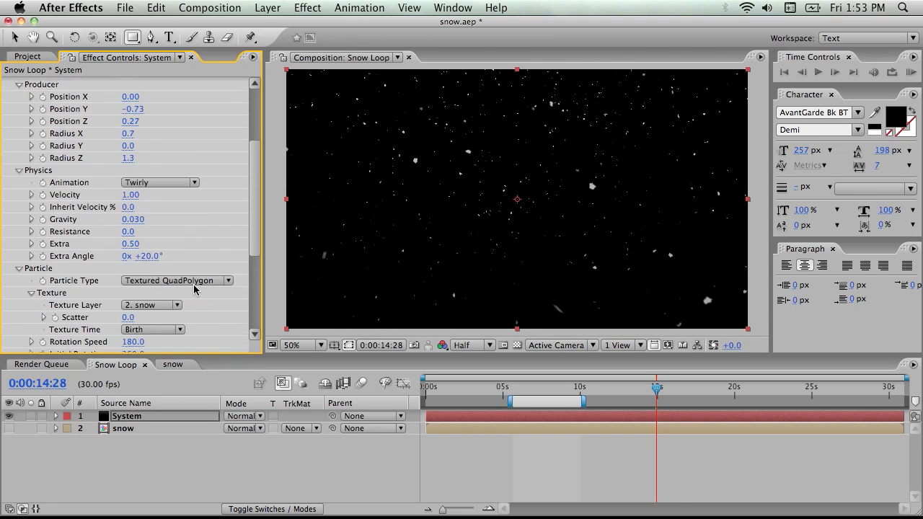
pyautogui.click(133, 198)
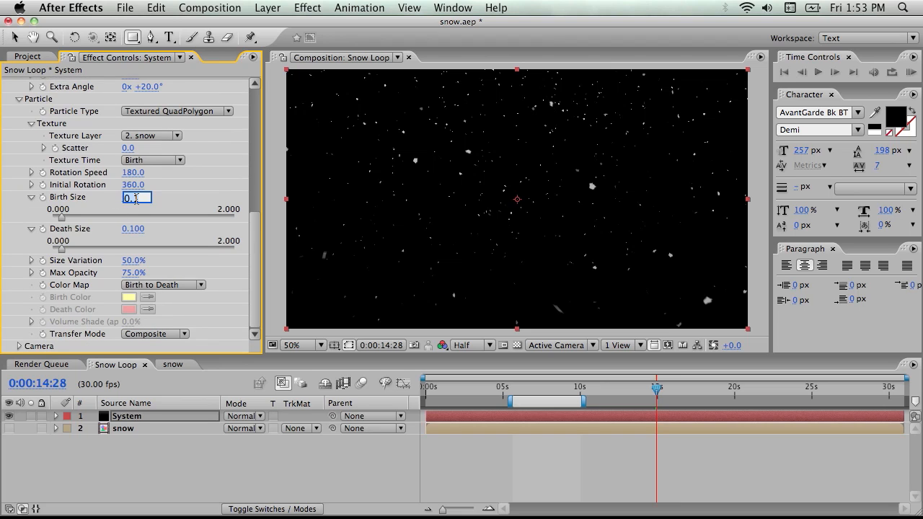
pyautogui.click(139, 198)
pyautogui.click(133, 228)
pyautogui.click(144, 229)
pyautogui.write('2')
pyautogui.press('Return')
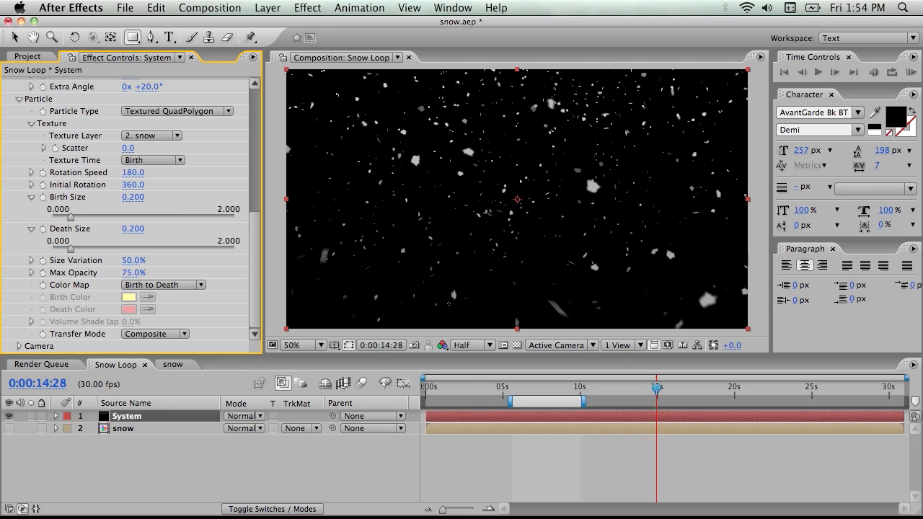
pyautogui.moveTo(657, 390); pyautogui.dragTo(552, 394)
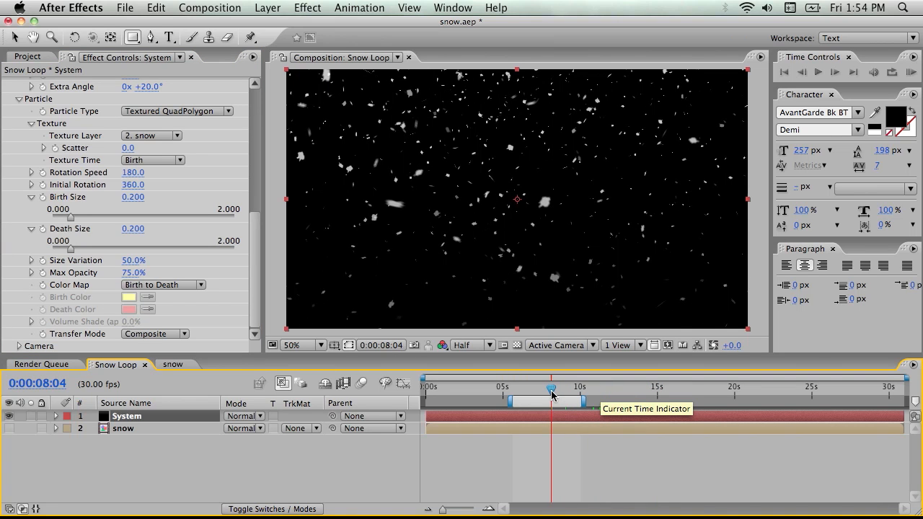
pyautogui.press('KP_0')
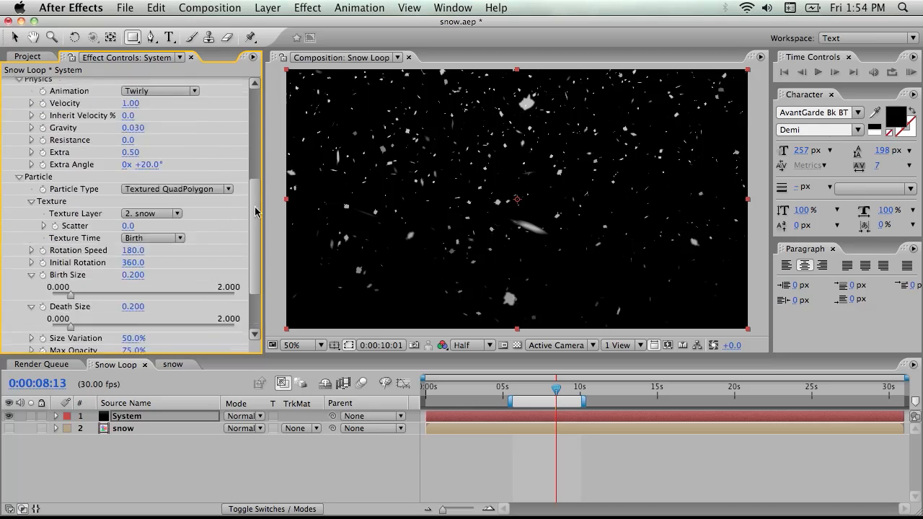
# Lower the particle birth rate to 3.0
pyautogui.moveTo(256, 211); pyautogui.dragTo(256, 105)
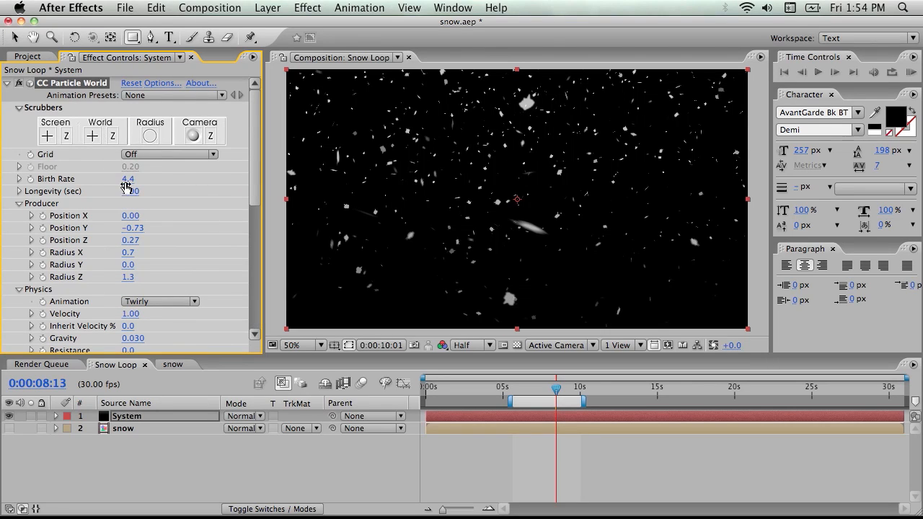
pyautogui.moveTo(127, 178); pyautogui.dragTo(117, 178)
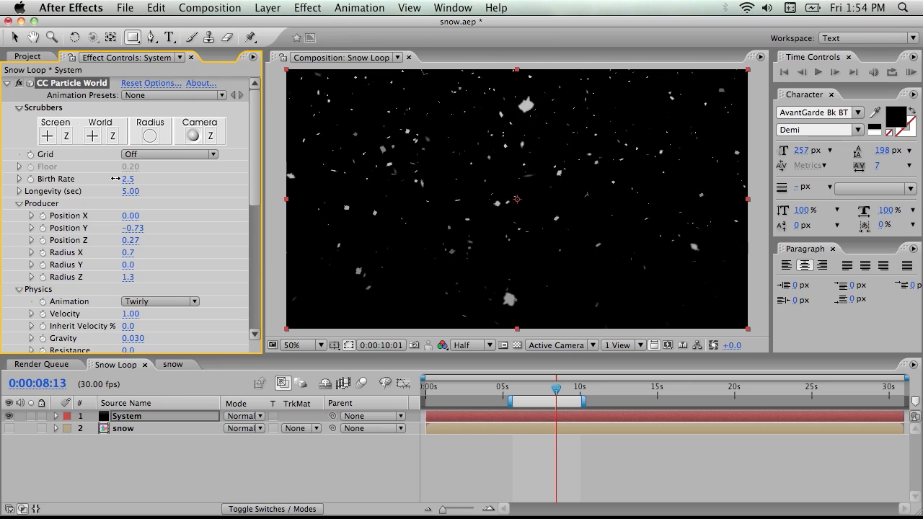
pyautogui.moveTo(117, 178); pyautogui.dragTo(119, 178)
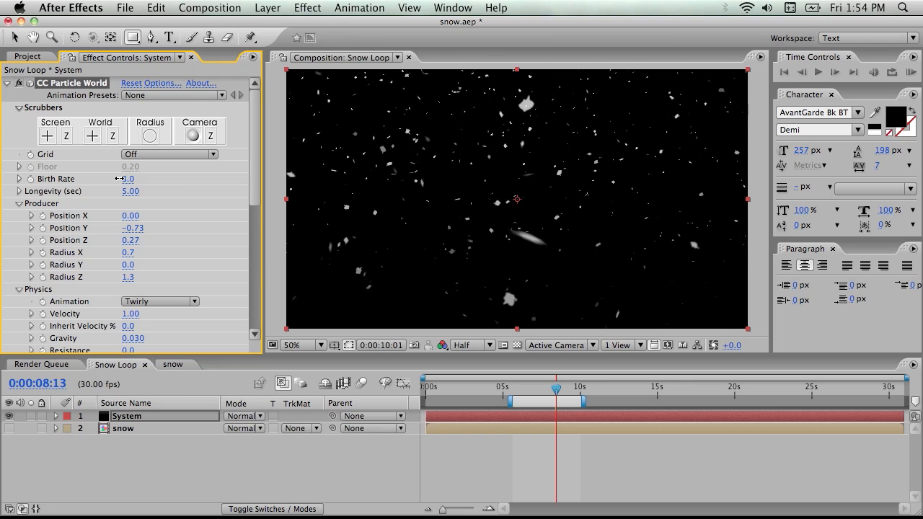
# Move the particle producer in depth by setting its Position Z to 1.60
pyautogui.scroll(-10, 237, 239)
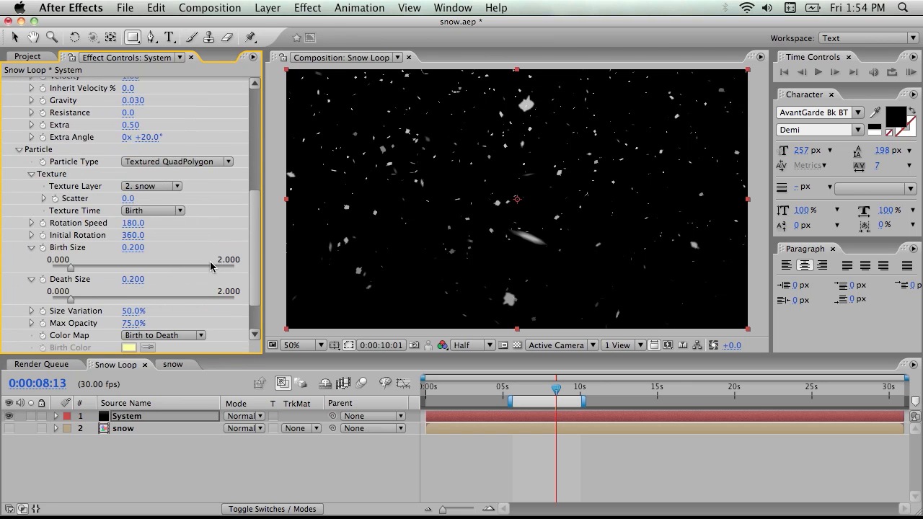
pyautogui.scroll(5, 177, 207)
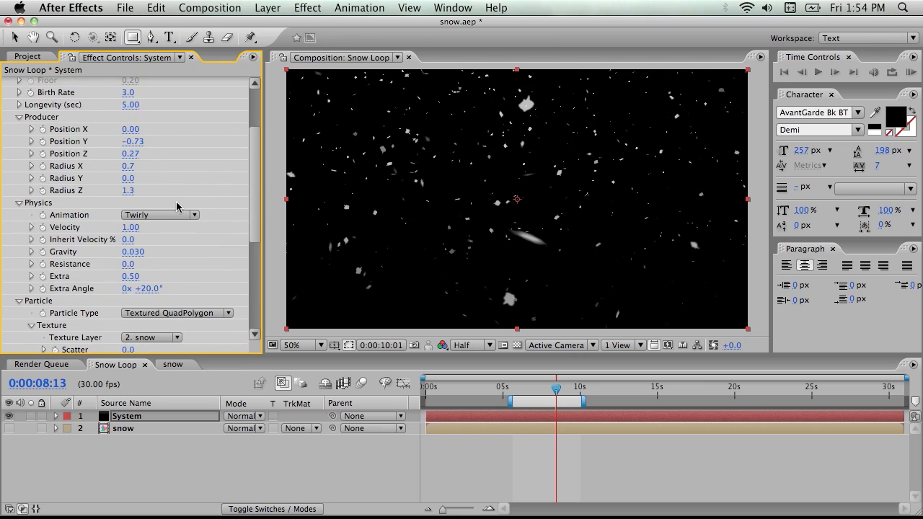
pyautogui.scroll(1, 175, 207)
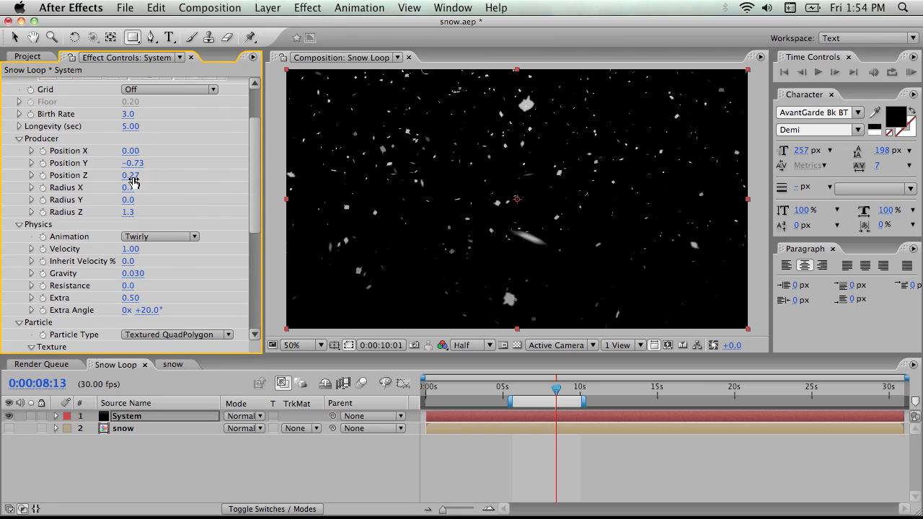
pyautogui.moveTo(133, 174); pyautogui.dragTo(219, 166)
# Set the particle longevity to 7 seconds, preview the snowfall, and raise the producer to Position Y -0.91
pyautogui.click(131, 126)
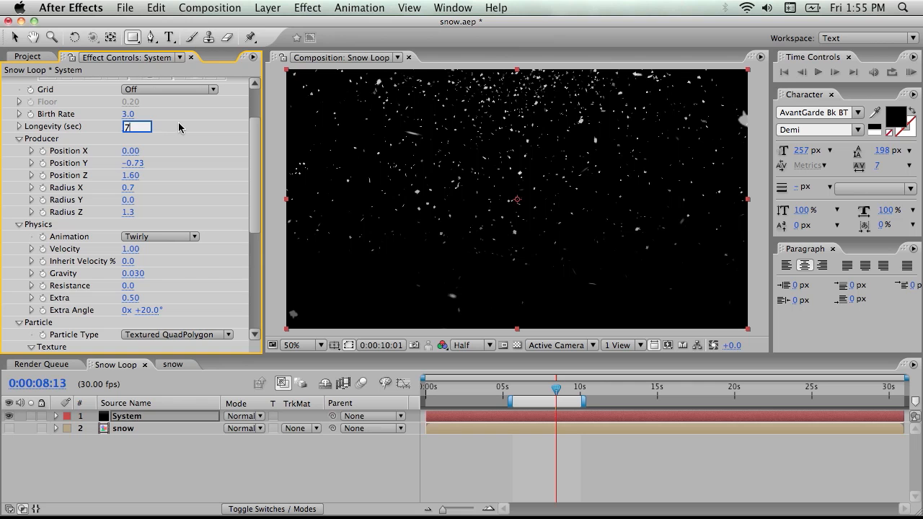
pyautogui.press('Return')
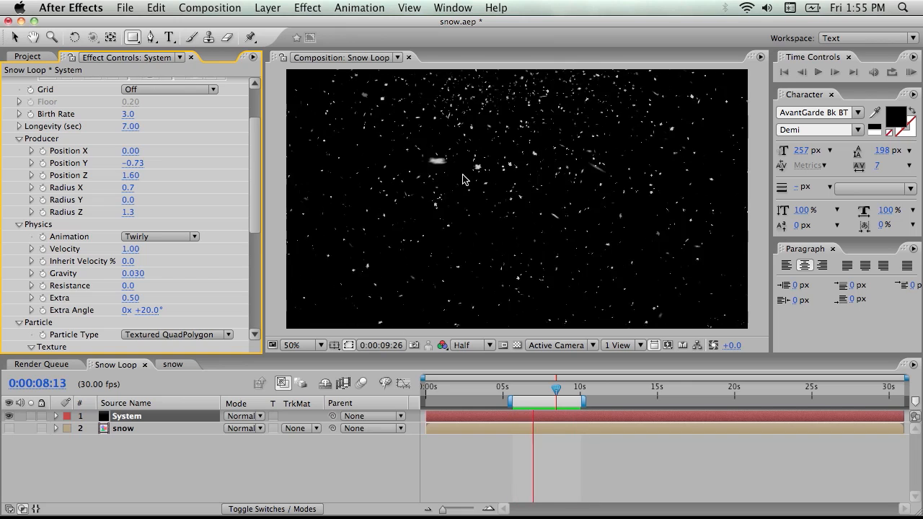
pyautogui.press('space')
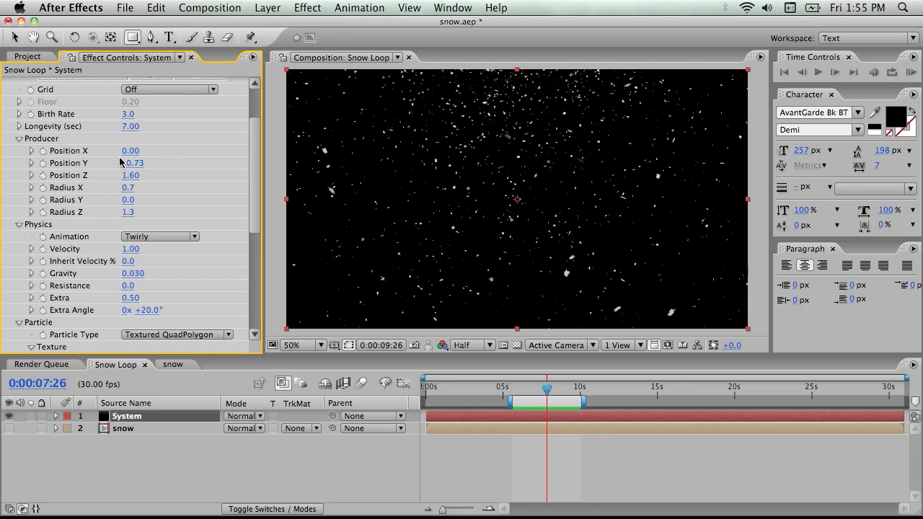
pyautogui.moveTo(136, 163); pyautogui.dragTo(122, 163)
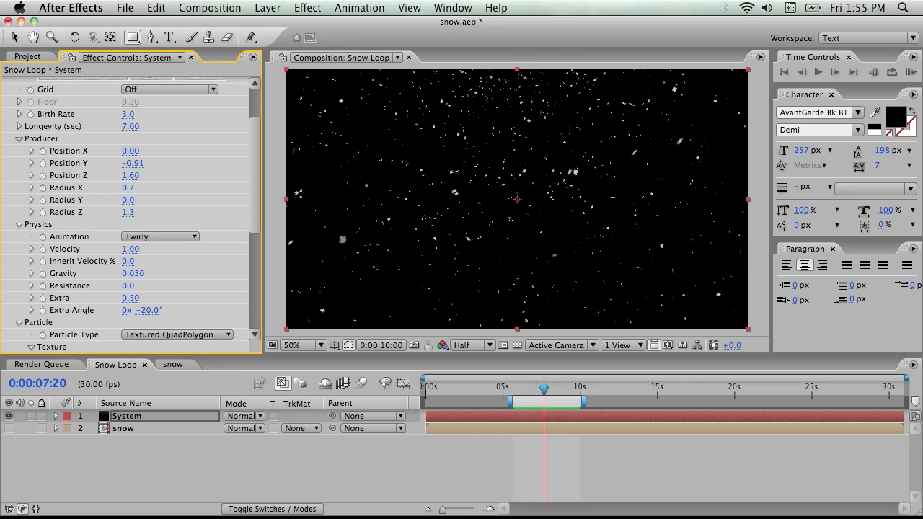
# Set the particles' rotation speed to 15 and initial rotation to 236
pyautogui.scroll(-10, 238, 252)
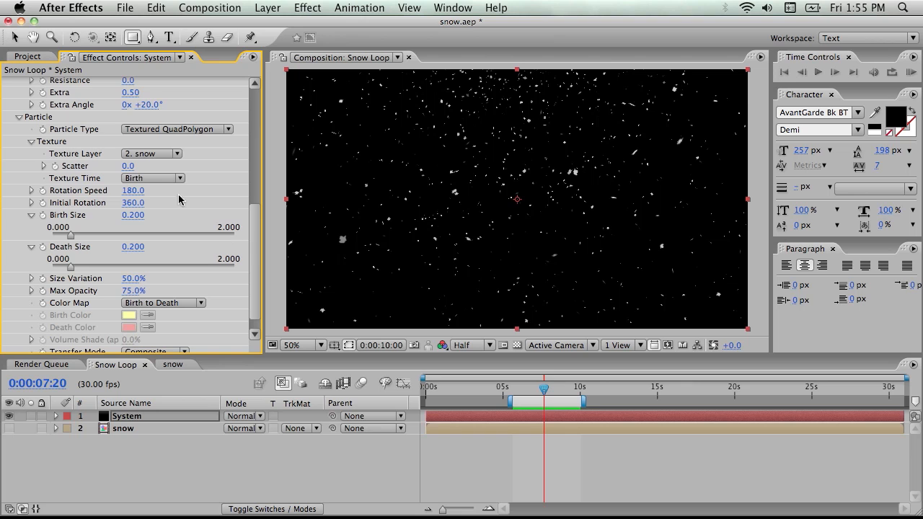
pyautogui.moveTo(133, 191); pyautogui.dragTo(13, 197)
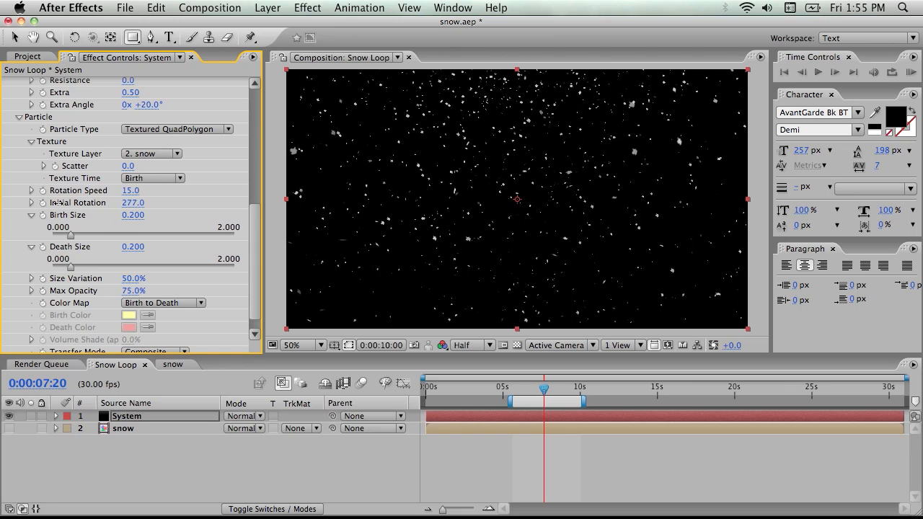
pyautogui.moveTo(3, 205); pyautogui.dragTo(187, 202)
pyautogui.moveTo(394, 197); pyautogui.dragTo(87, 204)
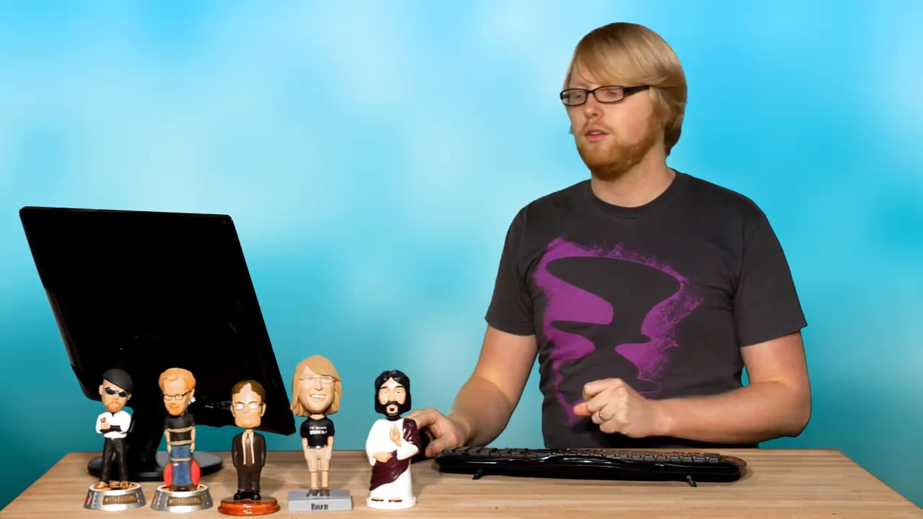
# Add a black 1280 x 720 solid to Snow Loop and move it beneath the snow layer as the background
pyautogui.moveTo(228, 449)
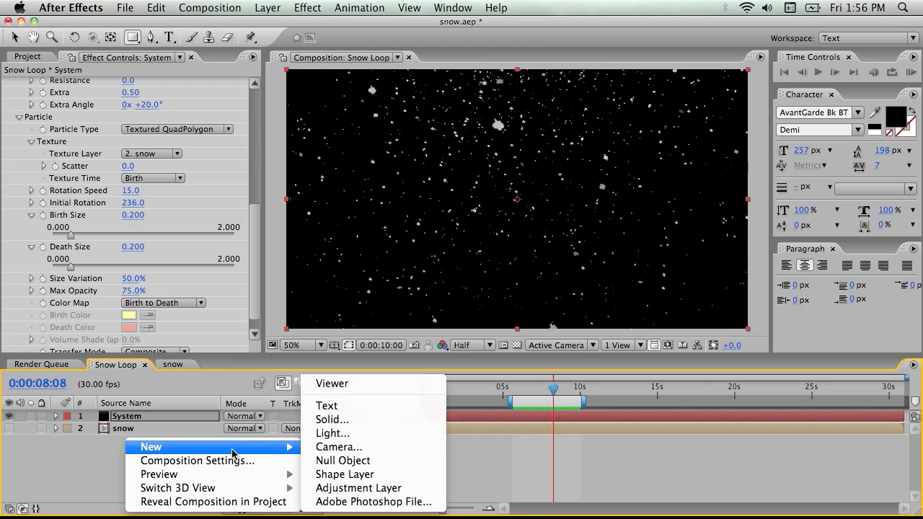
pyautogui.click(334, 419)
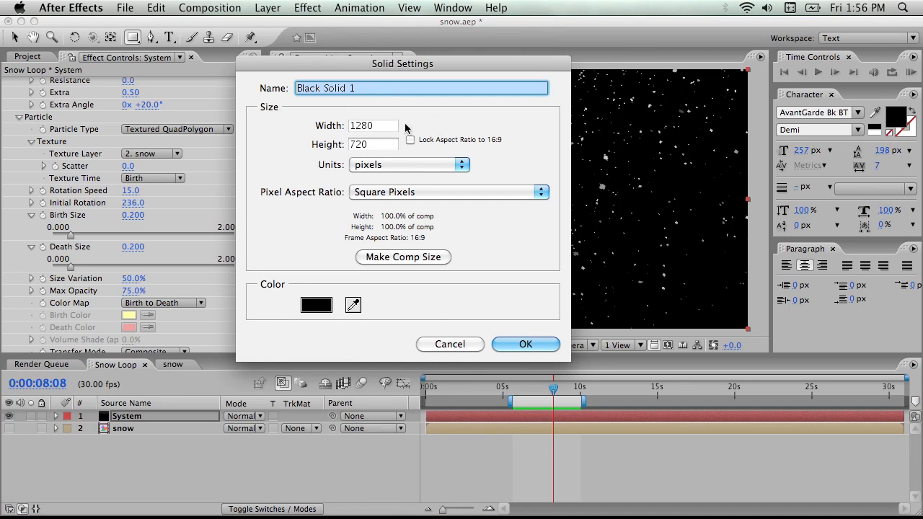
pyautogui.click(521, 344)
pyautogui.moveTo(134, 416); pyautogui.dragTo(134, 453)
# Apply the Ramp effect to the black background solid
pyautogui.rightClick(103, 140)
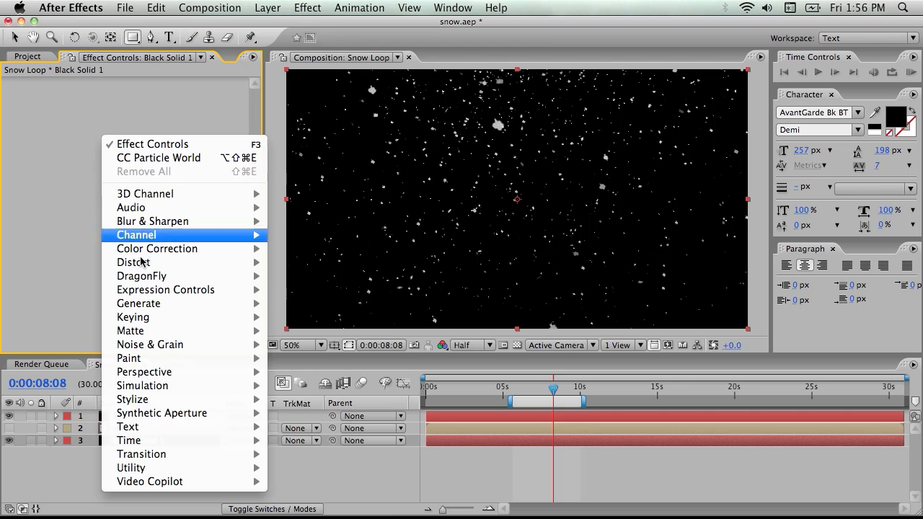
pyautogui.moveTo(175, 310)
pyautogui.click(304, 449)
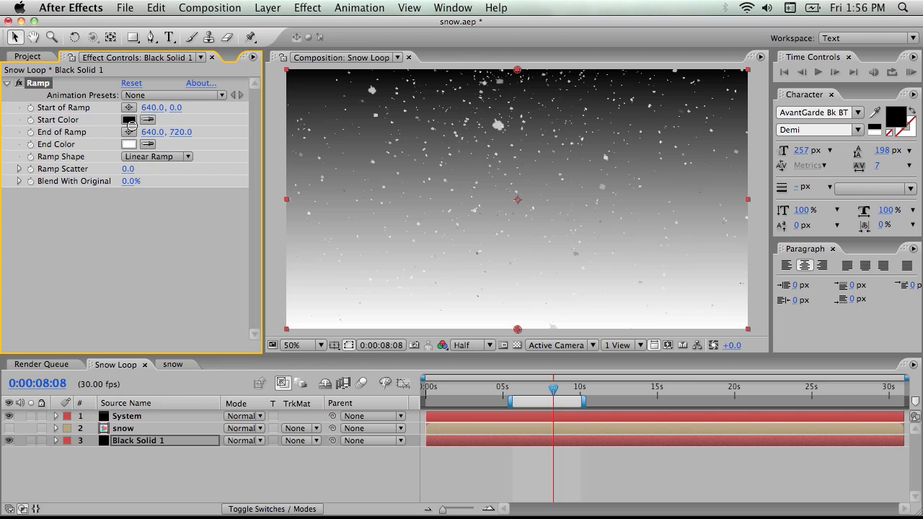
# Set the Ramp's start color on the background solid to dark blue 003465
pyautogui.click(129, 120)
pyautogui.moveTo(213, 192); pyautogui.dragTo(213, 170)
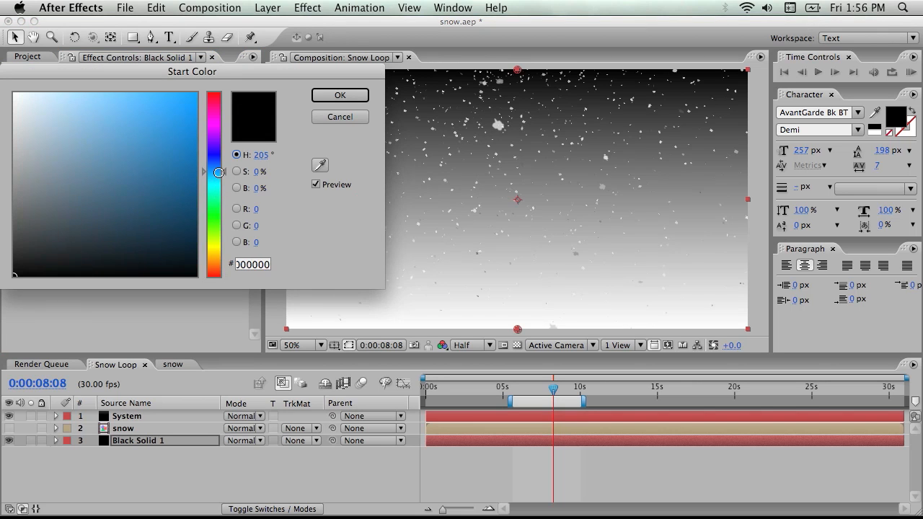
pyautogui.click(197, 212)
pyautogui.moveTo(197, 212); pyautogui.dragTo(197, 206)
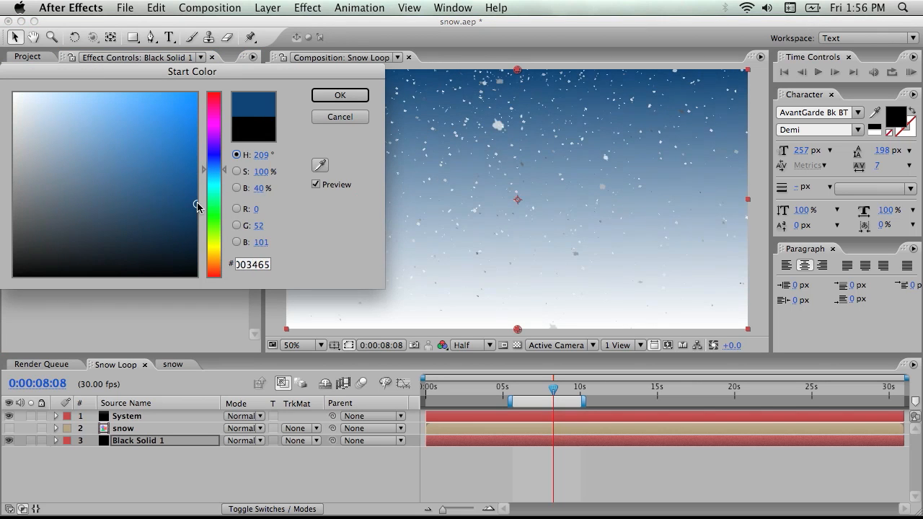
pyautogui.click(333, 95)
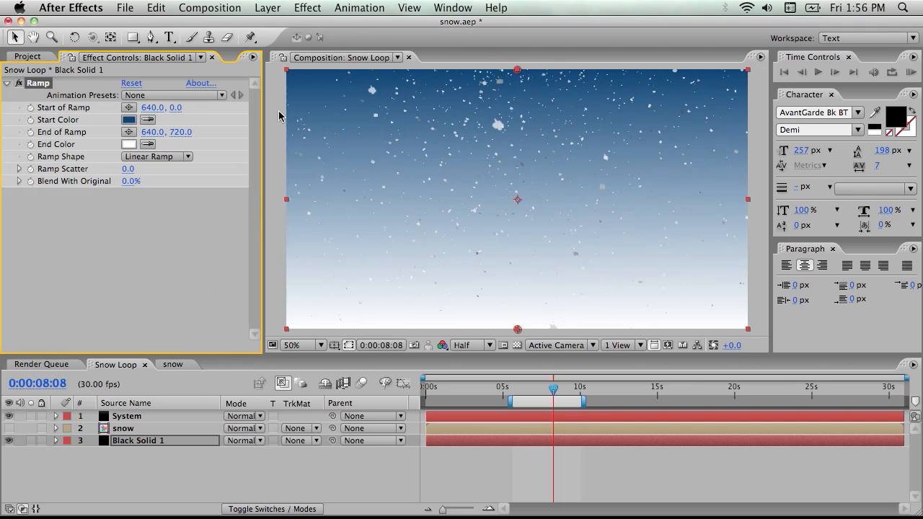
# Set the Ramp's end color to a fully saturated dark purple
pyautogui.click(129, 144)
pyautogui.moveTo(214, 172); pyautogui.dragTo(213, 189)
pyautogui.moveTo(191, 242); pyautogui.dragTo(195, 246)
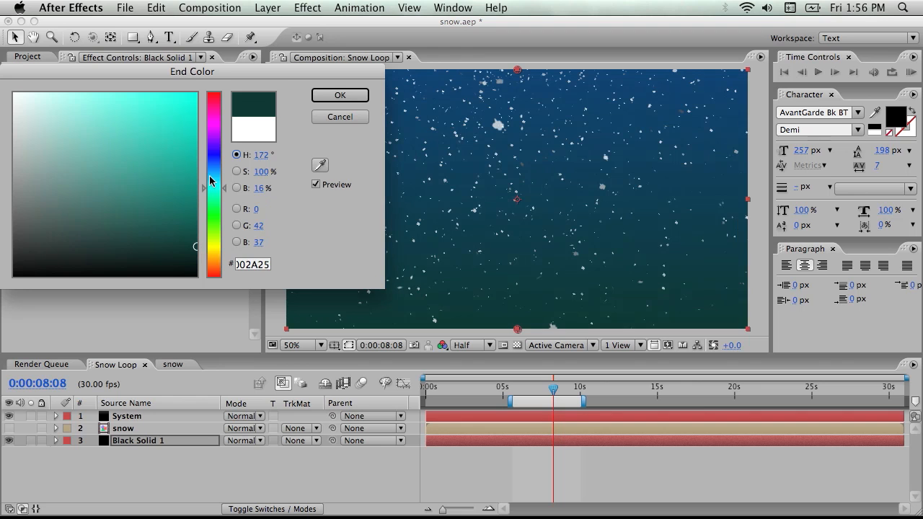
pyautogui.moveTo(213, 188); pyautogui.dragTo(222, 127)
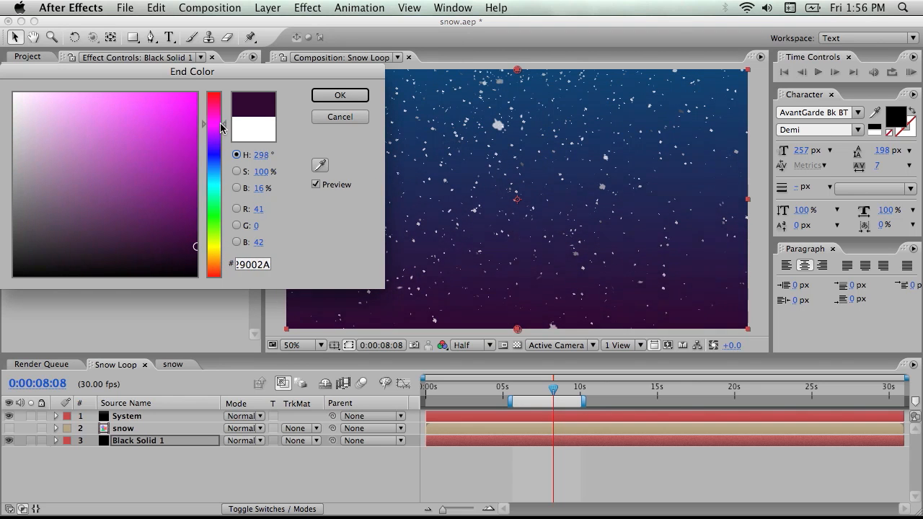
pyautogui.moveTo(187, 227); pyautogui.dragTo(194, 236)
pyautogui.click(366, 98)
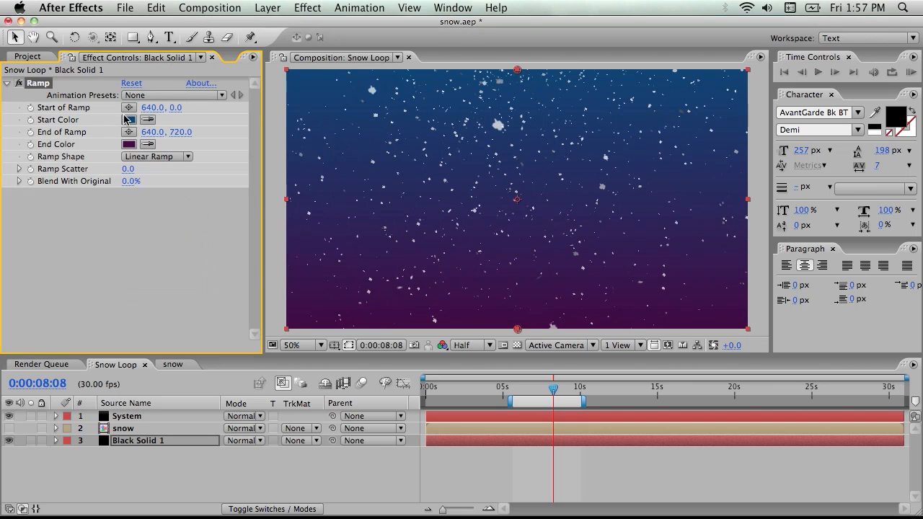
# Change the Ramp's start color to a brighter teal blue
pyautogui.click(129, 120)
pyautogui.moveTo(223, 169)
pyautogui.mouseDown()
pyautogui.moveTo(224, 189)
pyautogui.moveTo(194, 192)
pyautogui.moveTo(196, 167)
pyautogui.moveTo(225, 194)
pyautogui.moveTo(225, 178)
pyautogui.mouseUp()
pyautogui.click(337, 95)
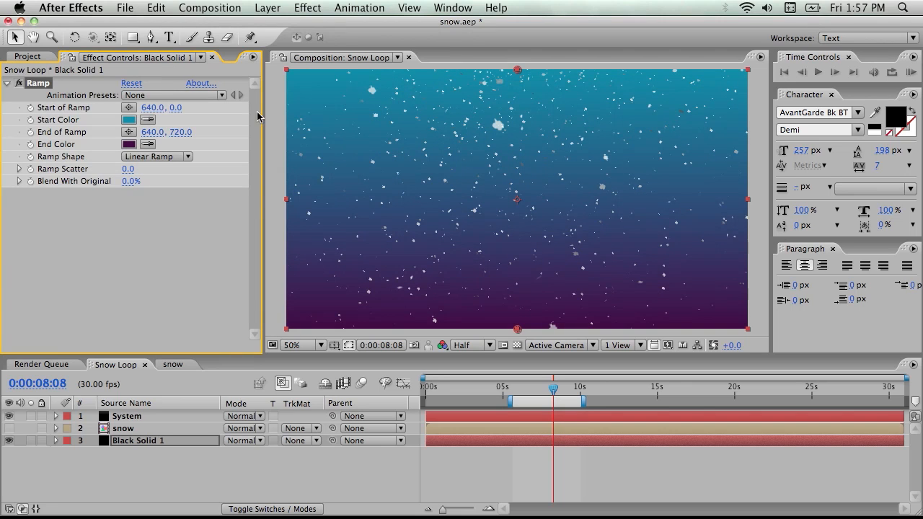
pyautogui.click(173, 229)
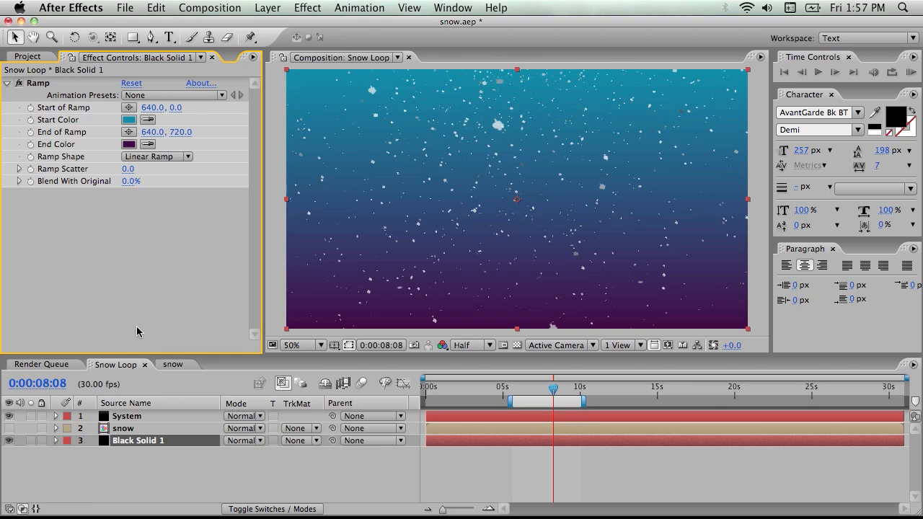
# Add a second black solid to Snow Loop above the other layers for a vignette
pyautogui.click(148, 482)
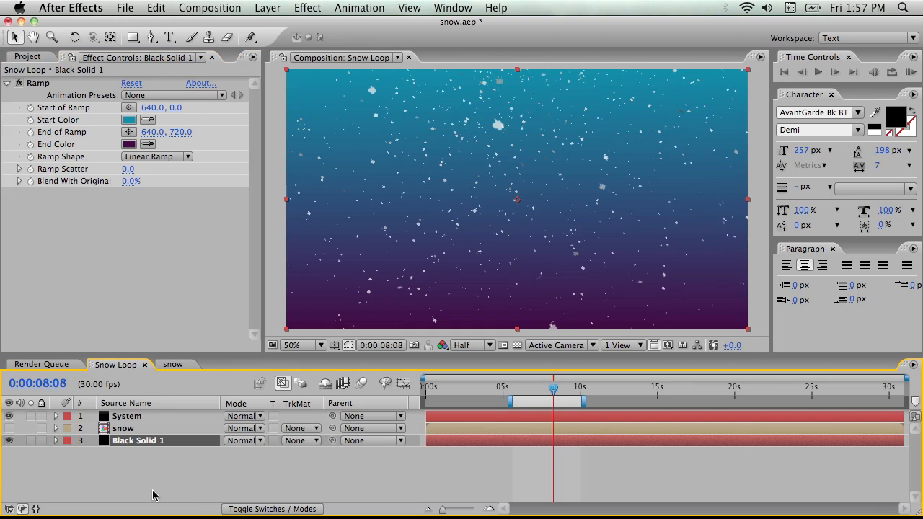
pyautogui.rightClick(147, 448)
pyautogui.rightClick(115, 468)
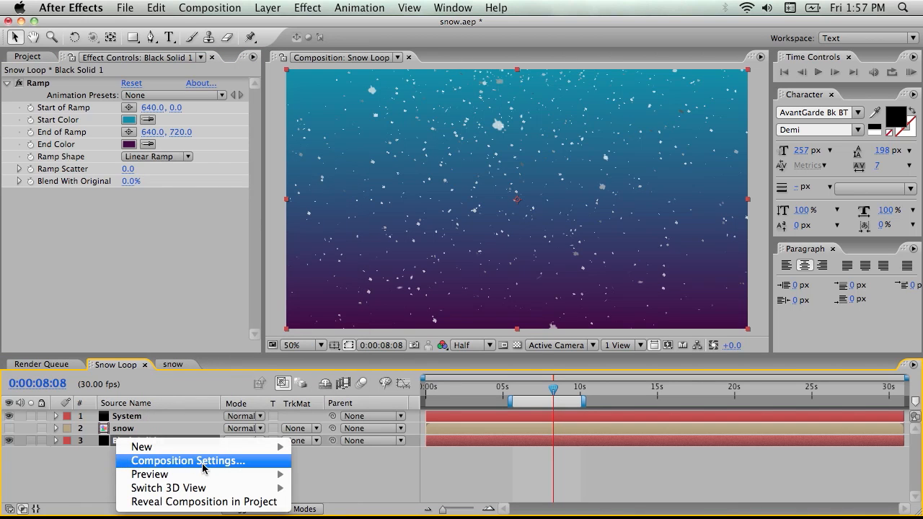
pyautogui.moveTo(225, 447)
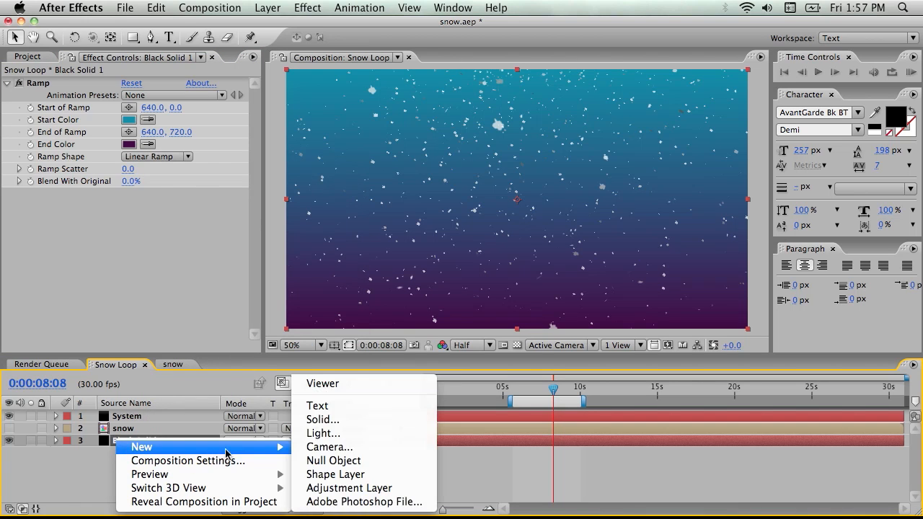
pyautogui.click(334, 421)
pyautogui.click(538, 346)
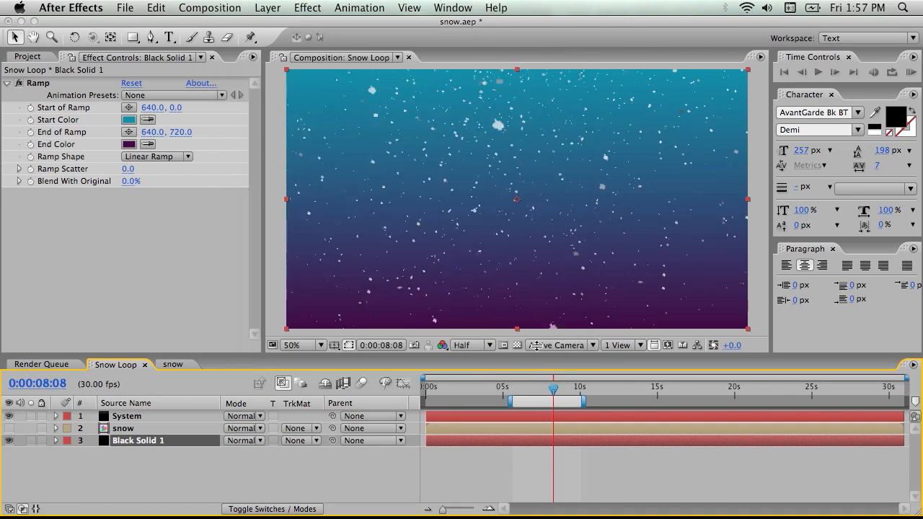
# Add a full-frame elliptical mask to the new black solid and set the mask mode to Subtract
pyautogui.click(138, 37)
pyautogui.moveTo(141, 40); pyautogui.dragTo(184, 72)
pyautogui.doubleClick(134, 43)
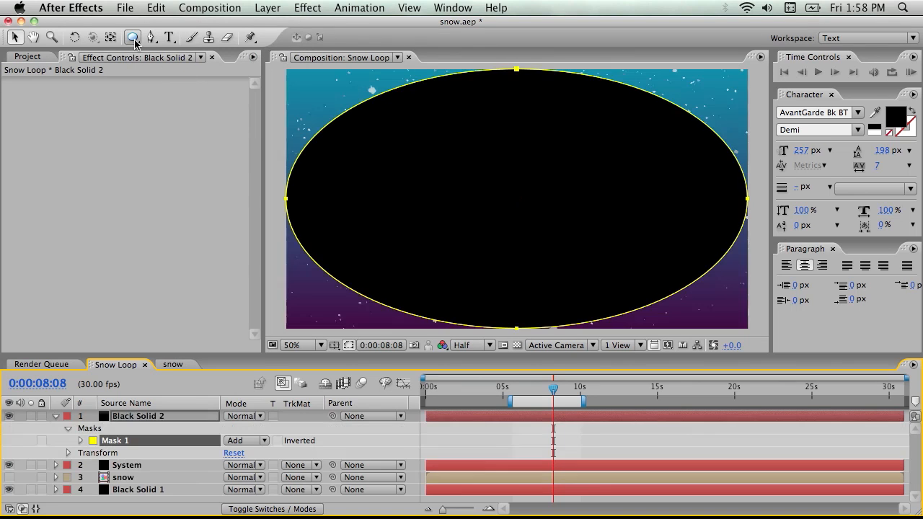
pyautogui.click(244, 441)
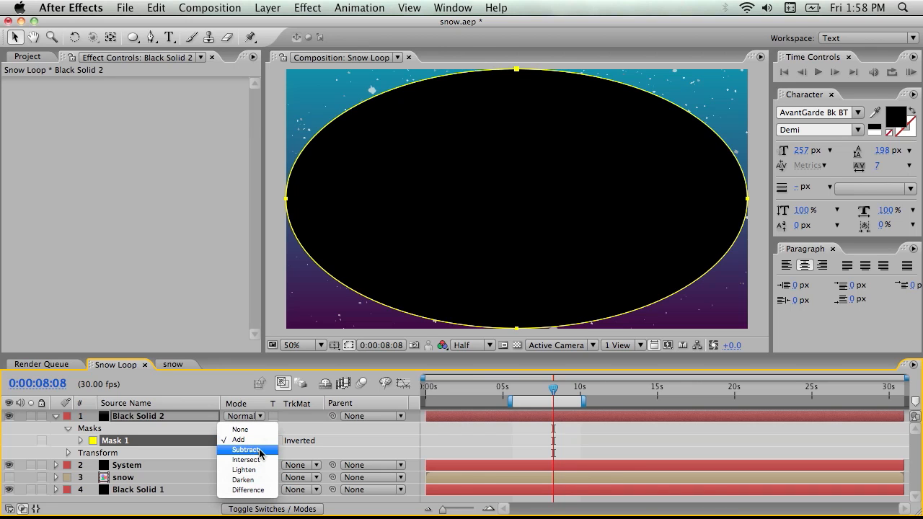
pyautogui.click(264, 454)
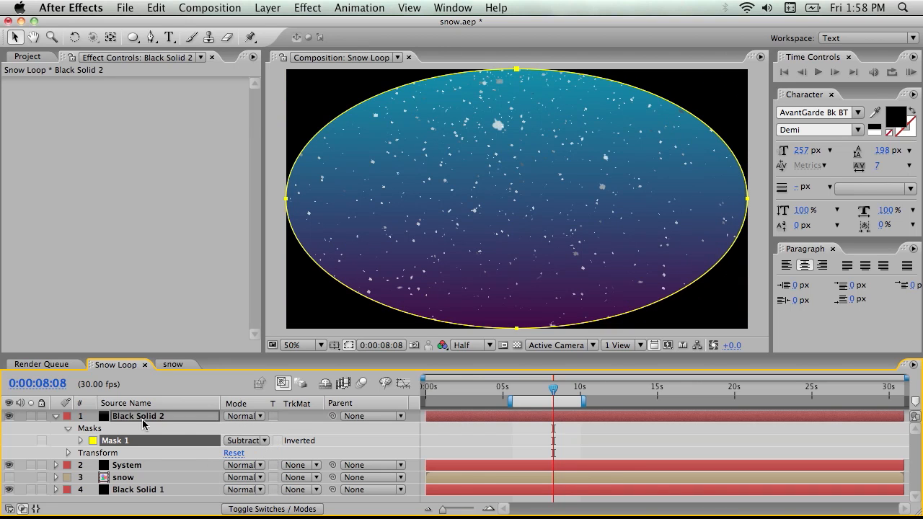
# Set the elliptical mask's feather to 354 pixels and its expansion to 187 pixels
pyautogui.press('m')
pyautogui.press('m')
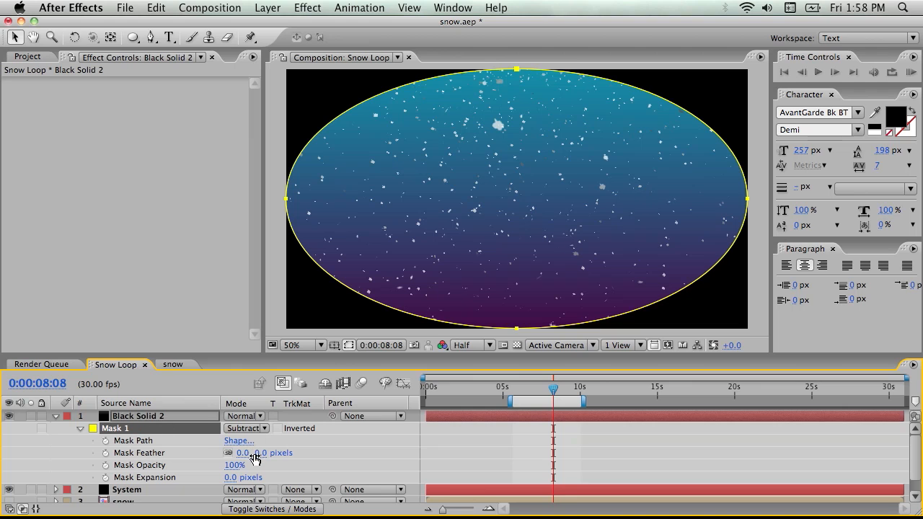
pyautogui.moveTo(260, 453); pyautogui.dragTo(501, 445)
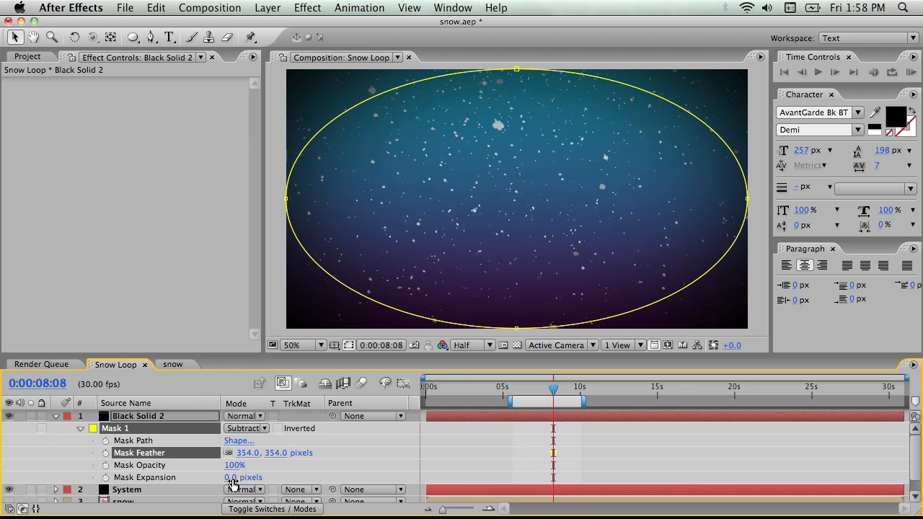
pyautogui.moveTo(236, 477); pyautogui.dragTo(350, 489)
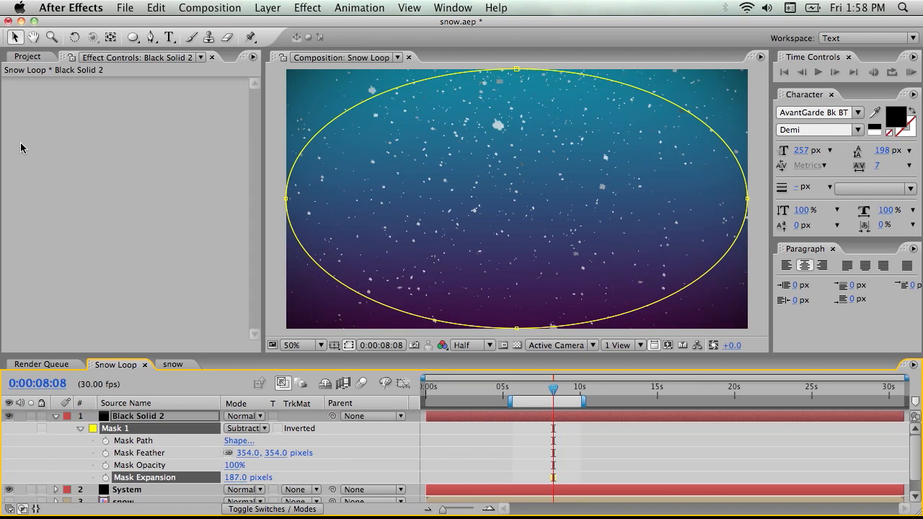
# Apply the Fill effect to the masked vignette solid
pyautogui.click(161, 126)
pyautogui.rightClick(134, 127)
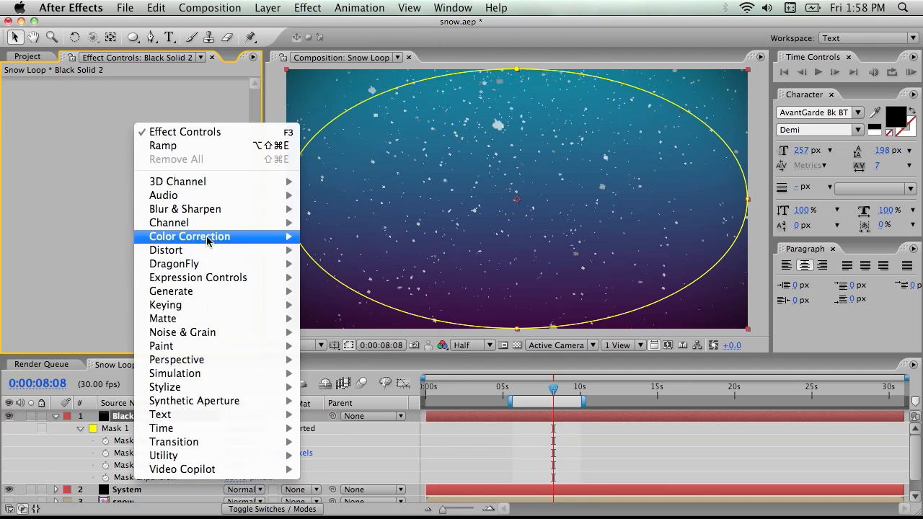
pyautogui.moveTo(207, 292)
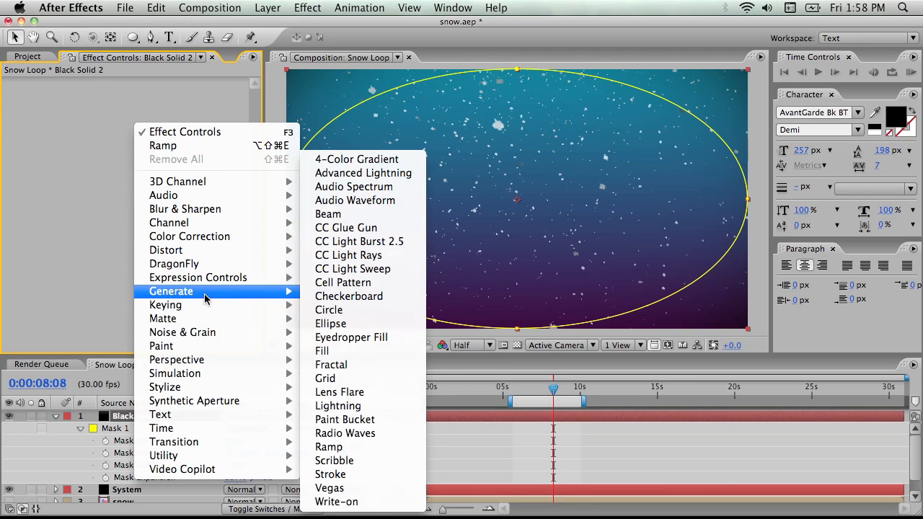
pyautogui.click(326, 351)
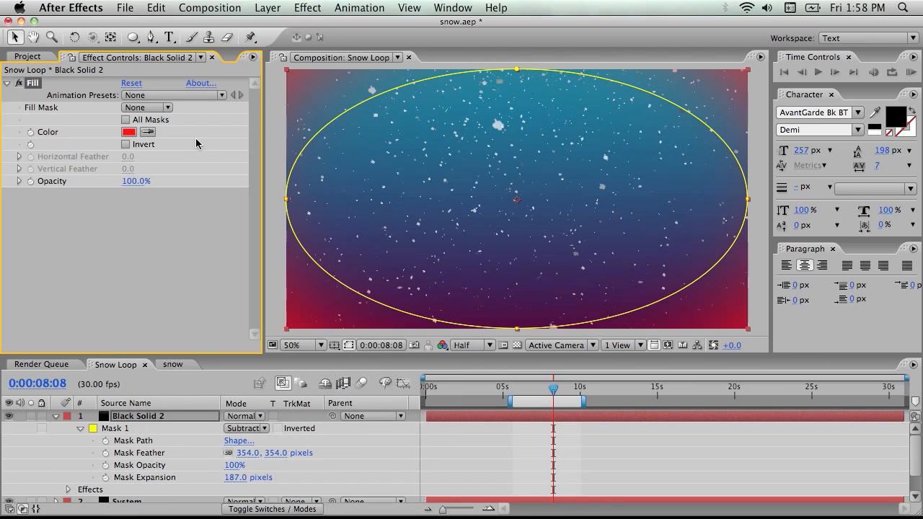
# Set the vignette's Fill color to dark blue 001E39 and check the composition at 25% magnification
pyautogui.click(126, 133)
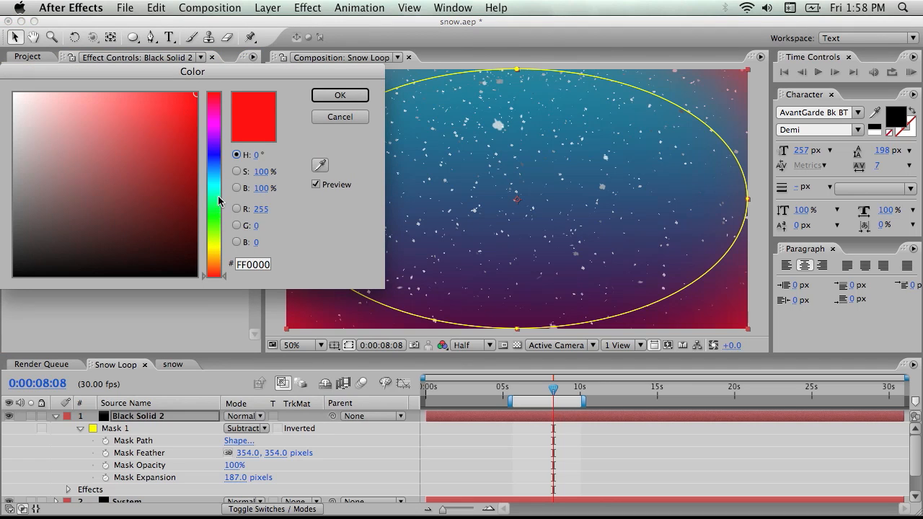
pyautogui.moveTo(217, 200); pyautogui.dragTo(214, 157)
pyautogui.moveTo(186, 250); pyautogui.dragTo(237, 230)
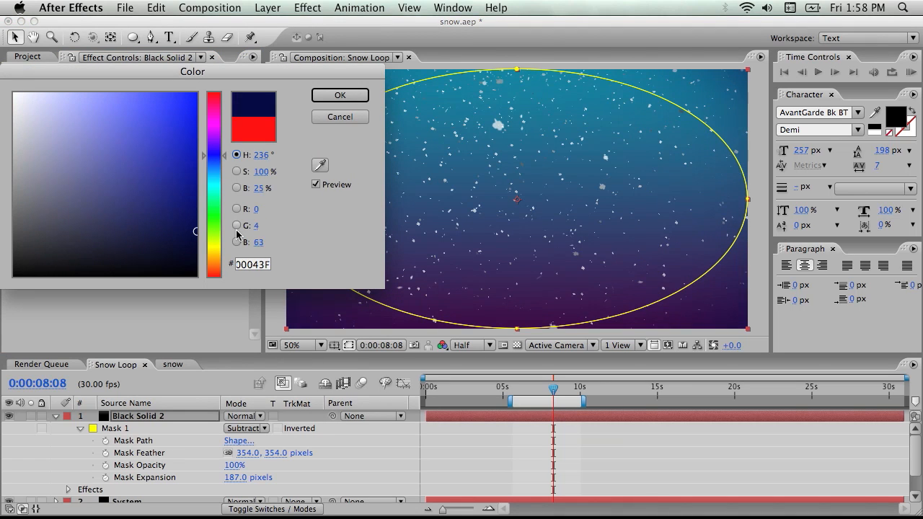
pyautogui.moveTo(214, 155); pyautogui.dragTo(219, 128)
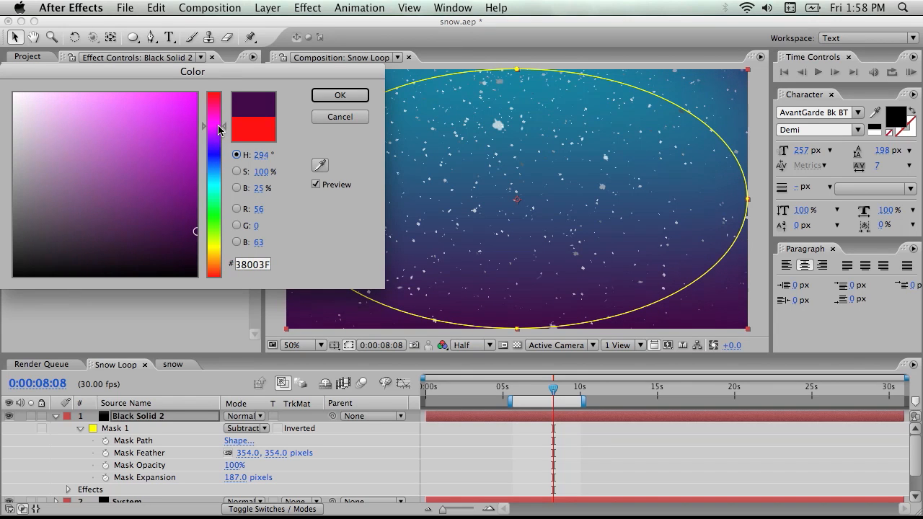
pyautogui.moveTo(195, 231)
pyautogui.mouseDown()
pyautogui.moveTo(215, 236)
pyautogui.moveTo(216, 250)
pyautogui.mouseUp()
pyautogui.moveTo(209, 165); pyautogui.dragTo(217, 170)
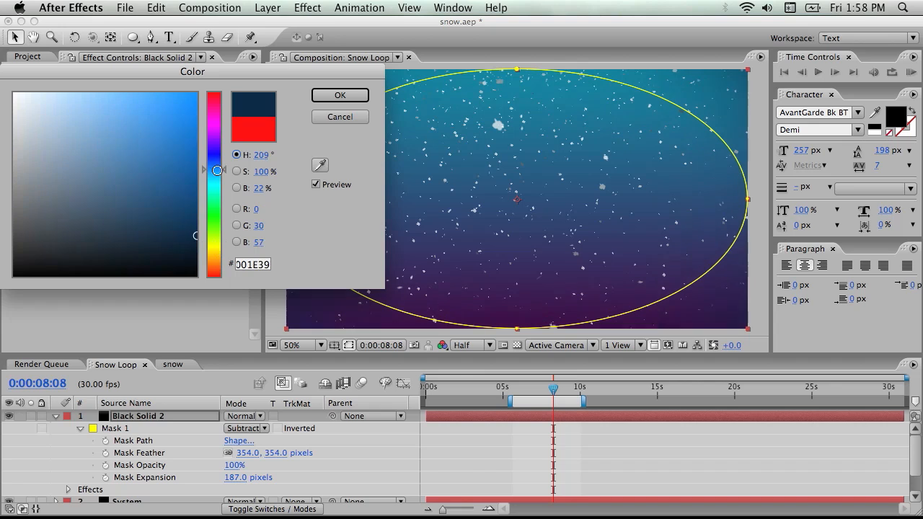
pyautogui.click(340, 96)
pyautogui.click(187, 275)
pyautogui.press(',')
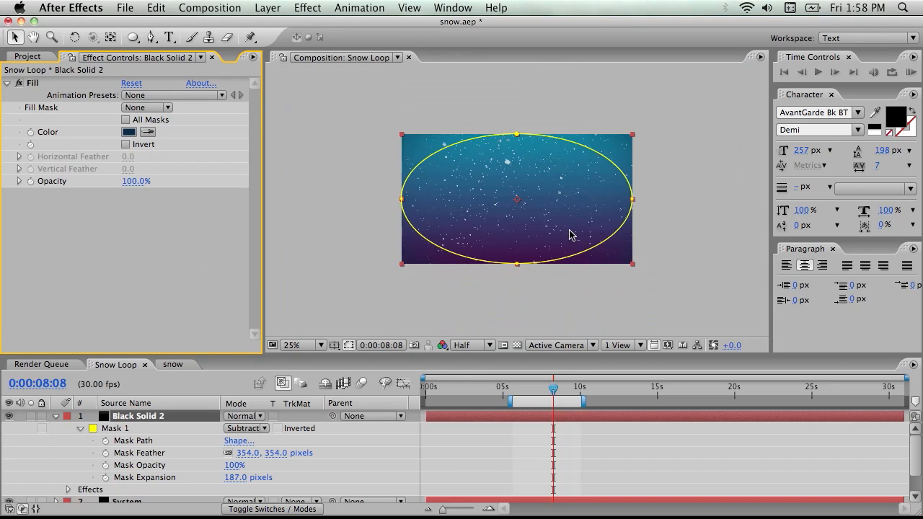
pyautogui.click(659, 260)
pyautogui.press('.')
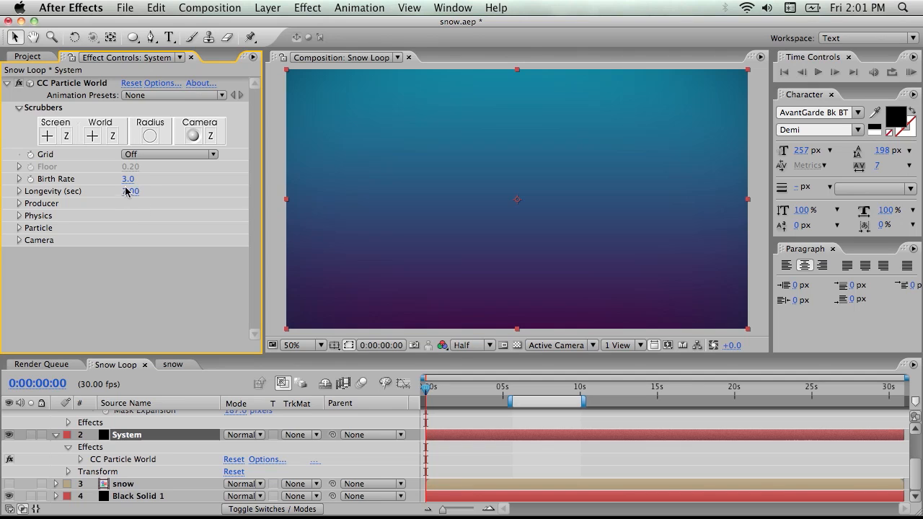
# Preview the snowfall up to 7 seconds, then add a Birth Rate keyframe of 3.0 on the System layer at 0:00:00:00
pyautogui.moveTo(426, 390); pyautogui.dragTo(534, 392)
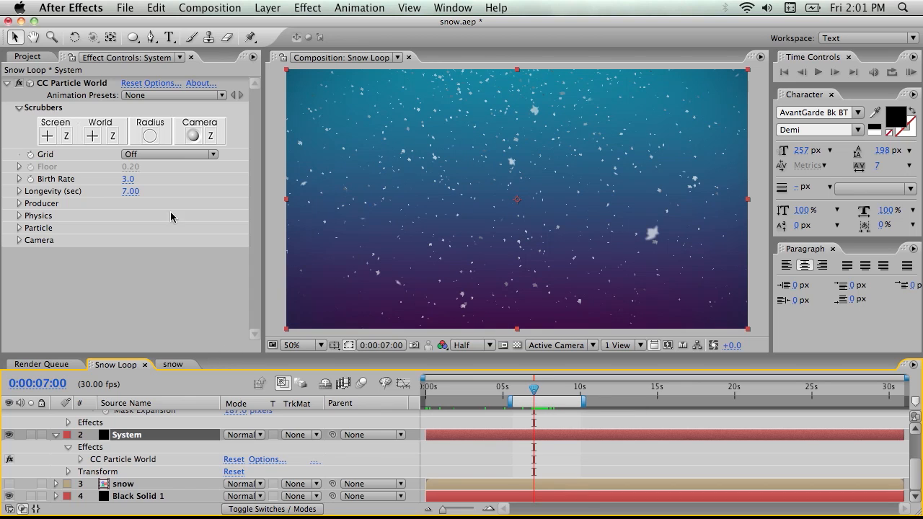
pyautogui.moveTo(534, 392); pyautogui.dragTo(425, 392)
pyautogui.click(30, 179)
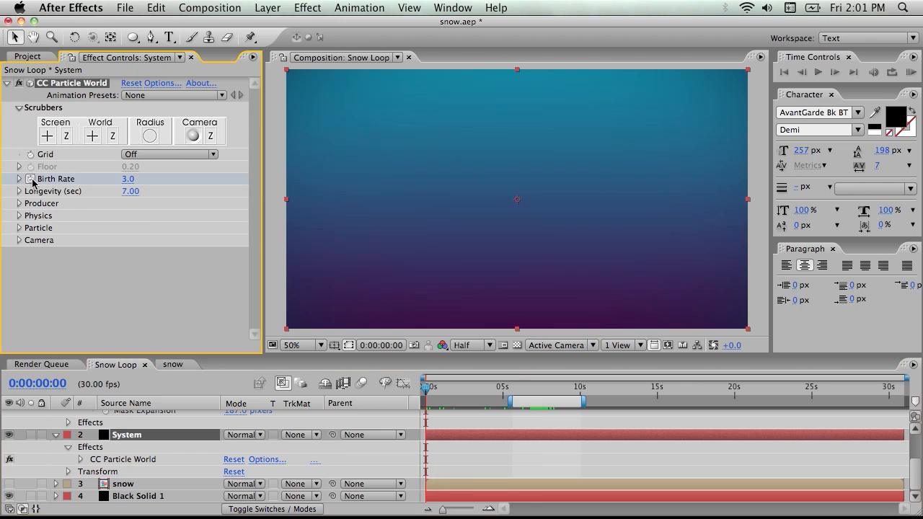
# Set the System layer's Birth Rate to 0.0 at 0:00:24:00
pyautogui.moveTo(425, 402); pyautogui.dragTo(918, 399)
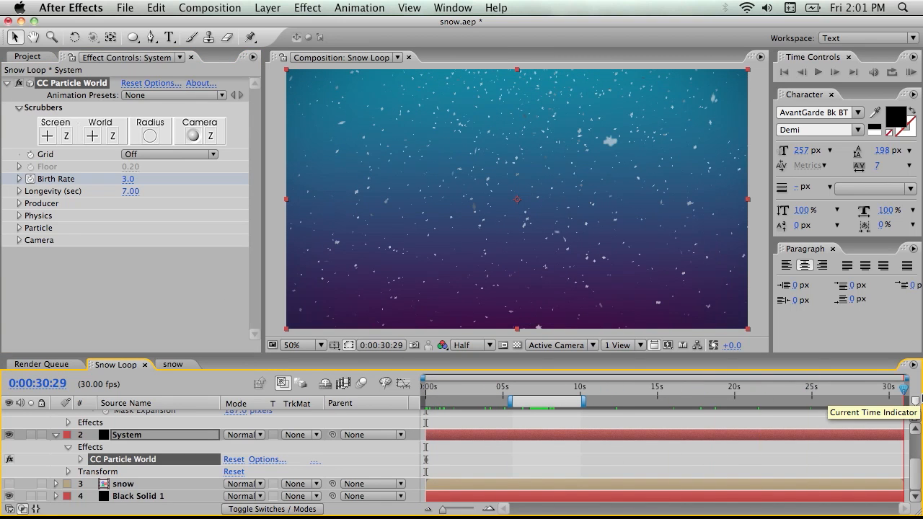
pyautogui.moveTo(920, 398); pyautogui.dragTo(798, 396)
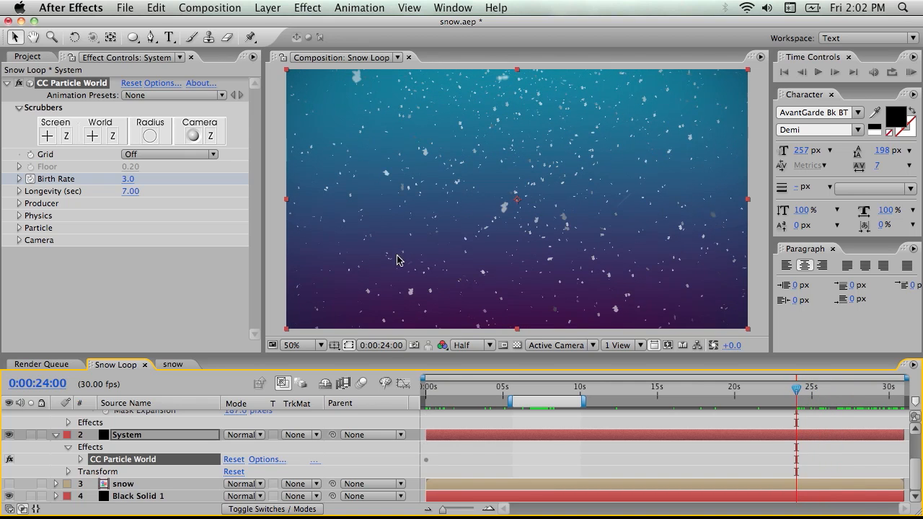
pyautogui.click(19, 179)
pyautogui.moveTo(129, 180); pyautogui.dragTo(3, 181)
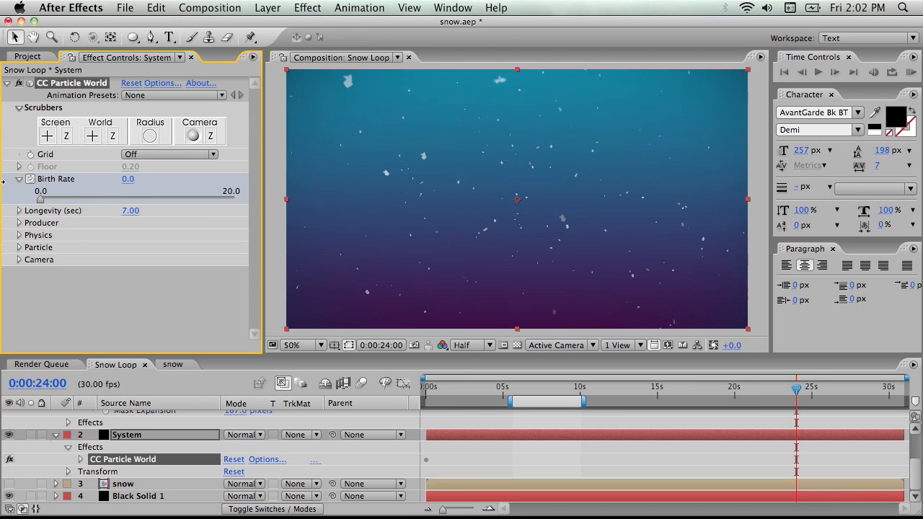
# Show the System layer's keyframes and convert both Birth Rate keyframes to hold keyframes
pyautogui.press('u')
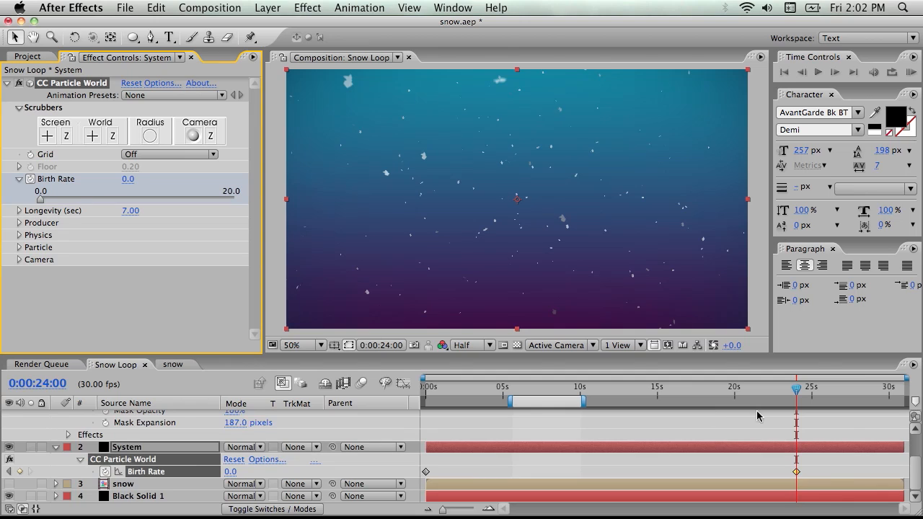
pyautogui.moveTo(811, 479); pyautogui.dragTo(417, 481)
pyautogui.rightClick(425, 474)
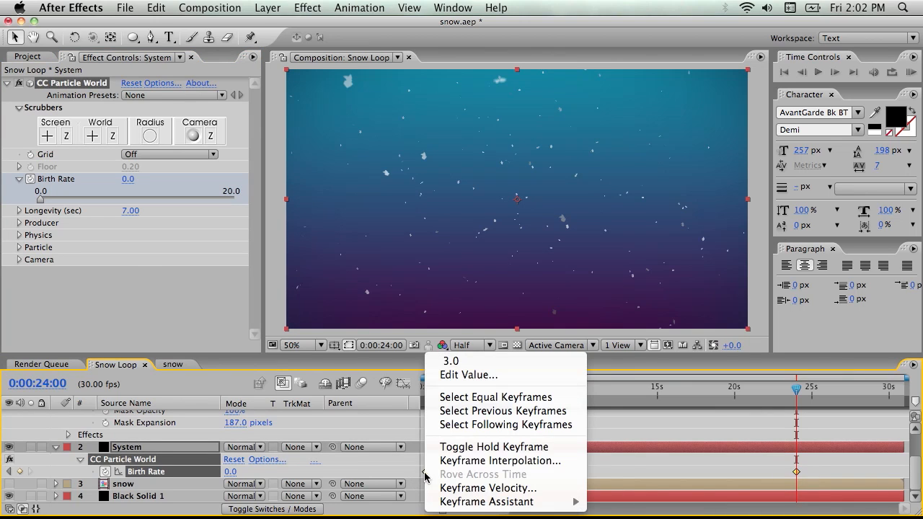
pyautogui.click(508, 448)
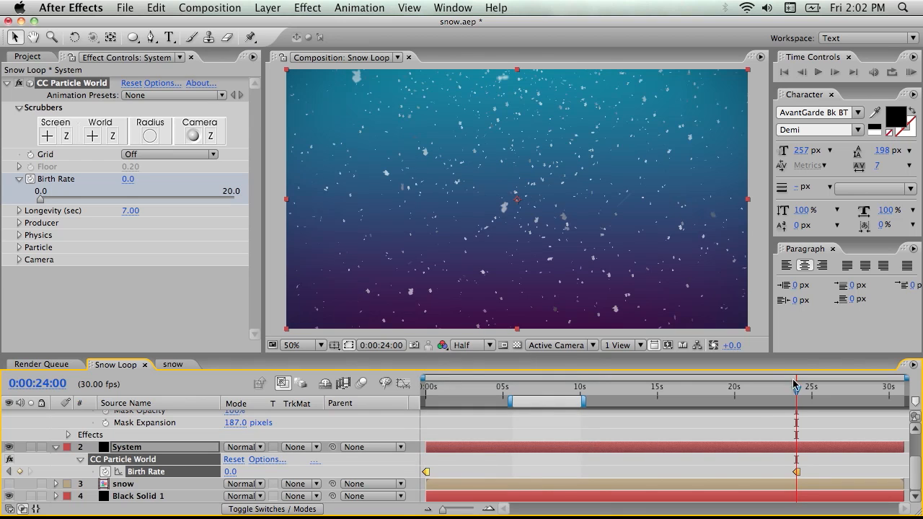
# Duplicate the System layer and move the copy so that it starts at the Birth Rate keyframe at 0:00:24:00
pyautogui.moveTo(803, 398); pyautogui.dragTo(351, 419)
pyautogui.click(440, 448)
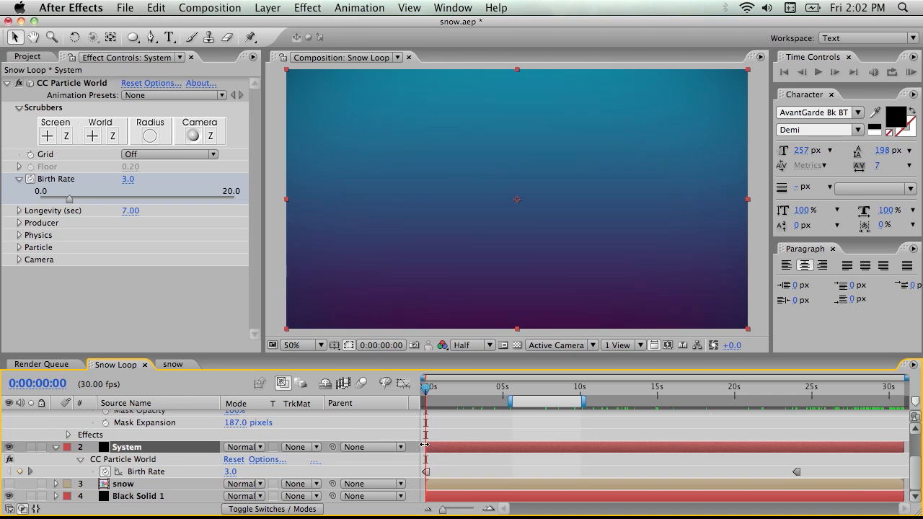
pyautogui.press('super+d')
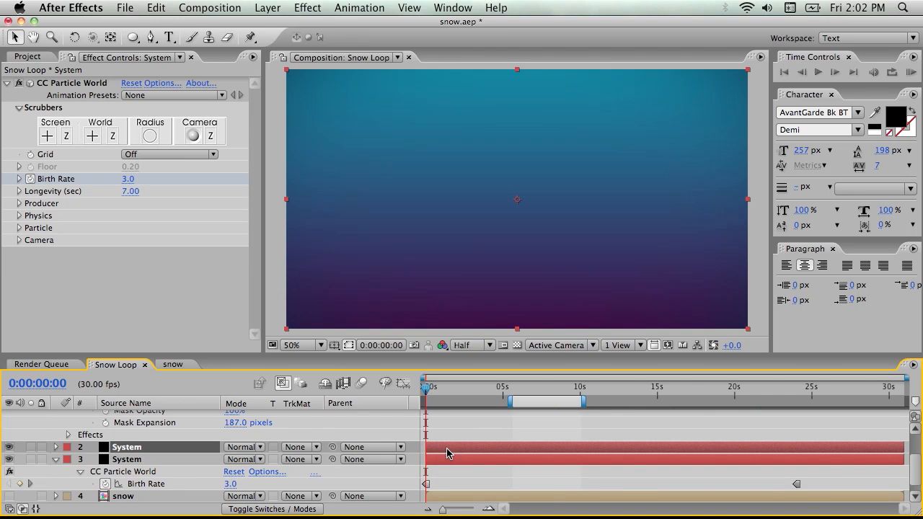
pyautogui.moveTo(446, 448); pyautogui.dragTo(808, 456)
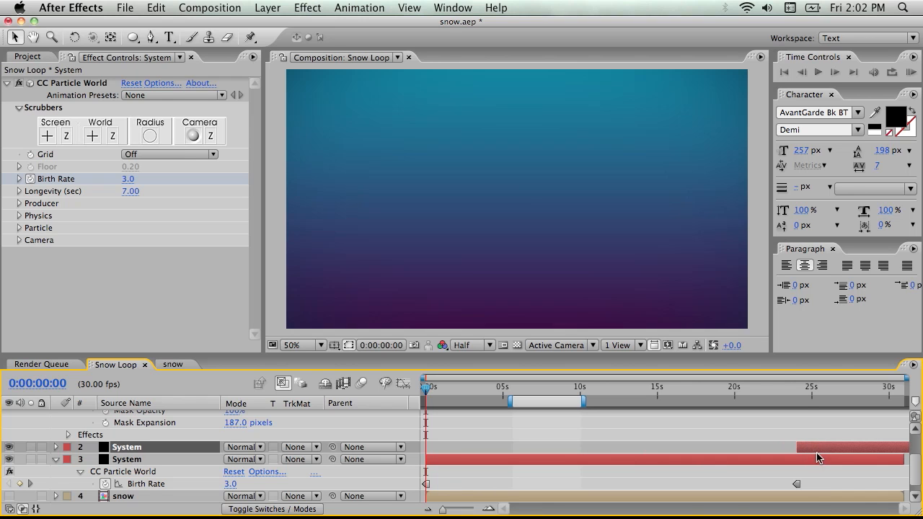
# Set the work area to run from 0:00:07:00 to the end of the Snow Loop composition, with both System layers selected
pyautogui.moveTo(799, 390); pyautogui.dragTo(534, 398)
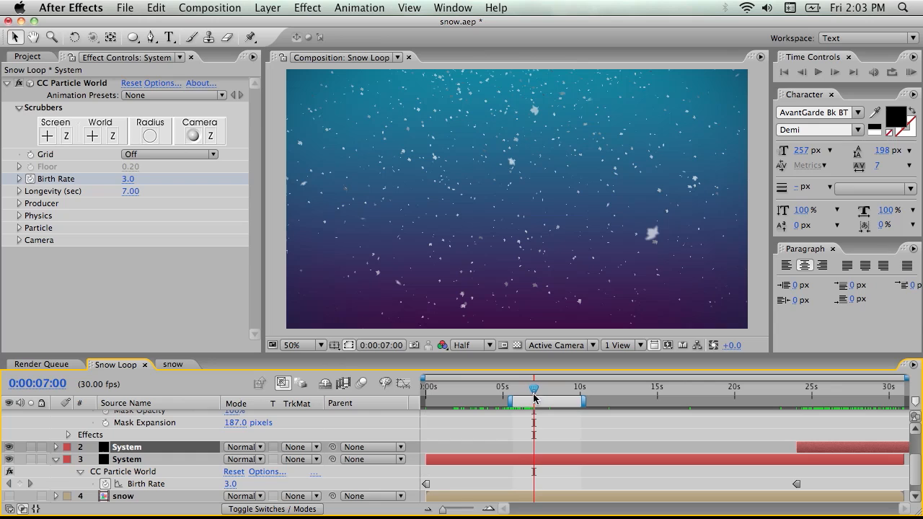
pyautogui.click(533, 459)
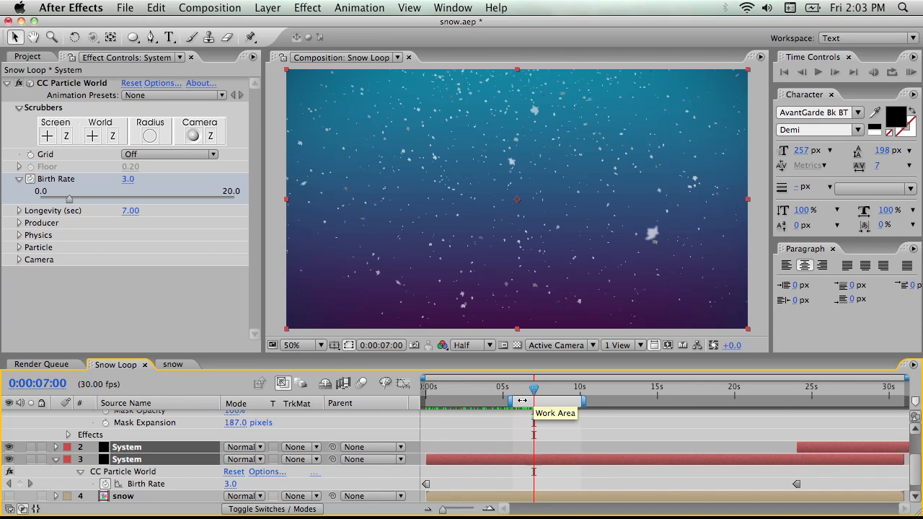
pyautogui.doubleClick(585, 403)
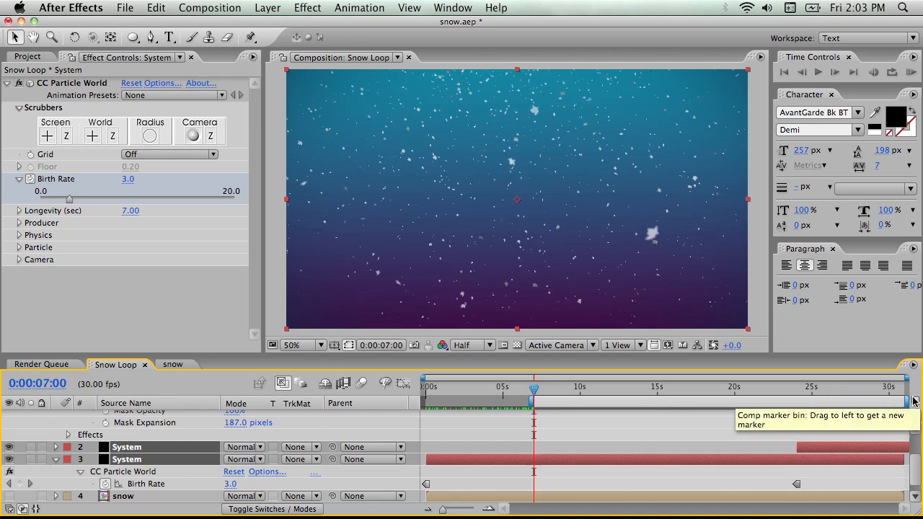
# Scrub the snowfall from 0:00:07:00 and compare that frame with the composition's last frame to check the loop point
pyautogui.moveTo(534, 385); pyautogui.dragTo(569, 404)
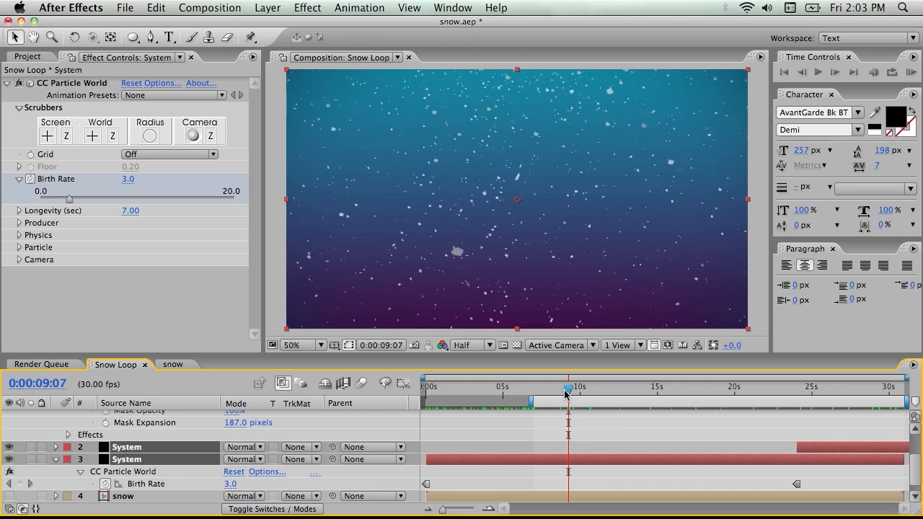
pyautogui.moveTo(566, 394); pyautogui.dragTo(539, 392)
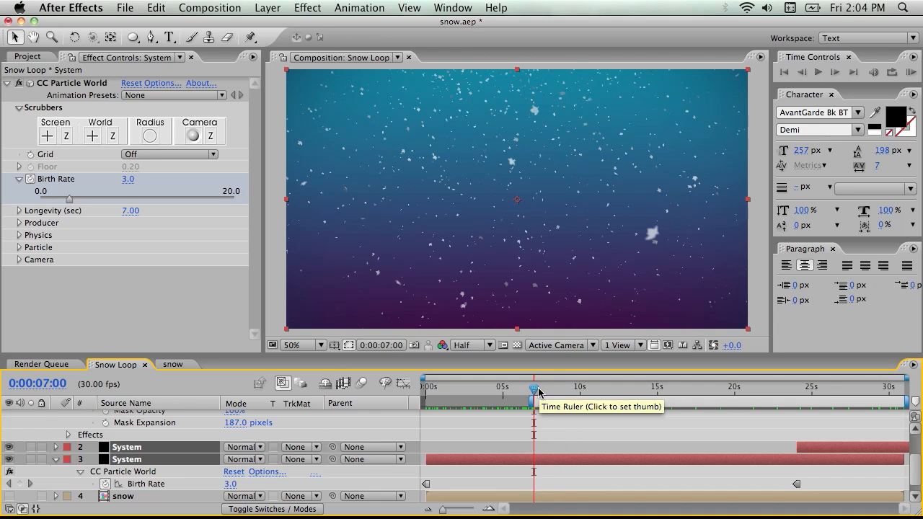
pyautogui.press('End')
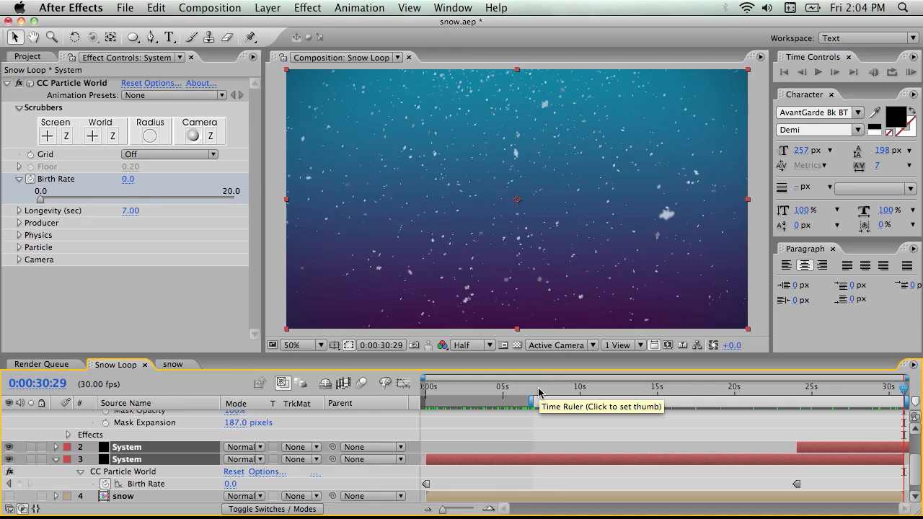
pyautogui.click(539, 392)
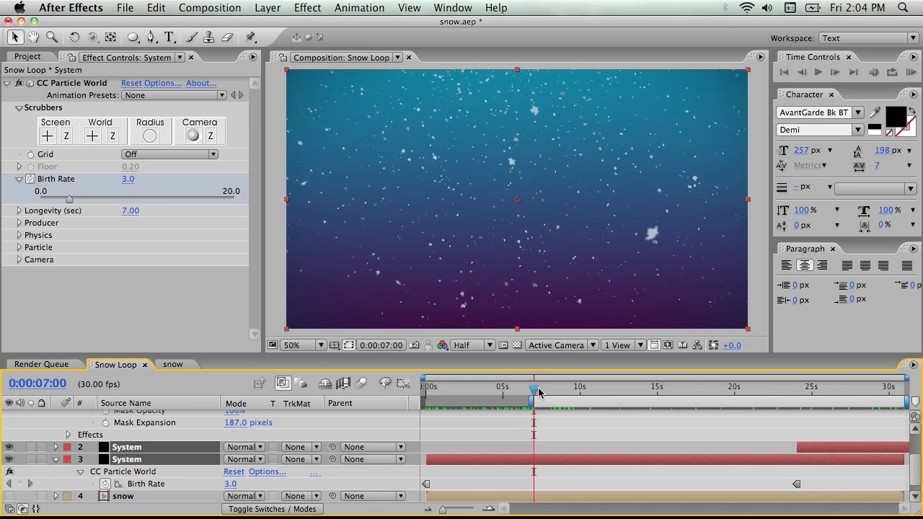
pyautogui.press('End')
pyautogui.click(539, 392)
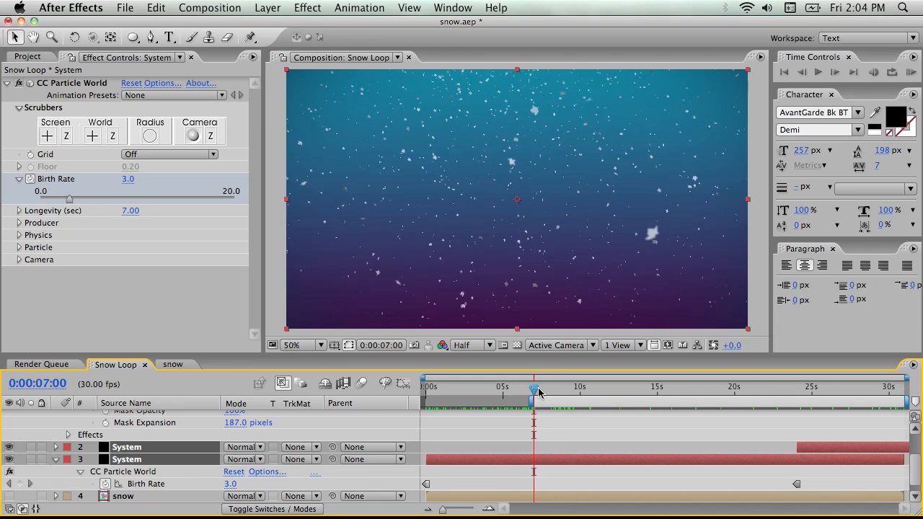